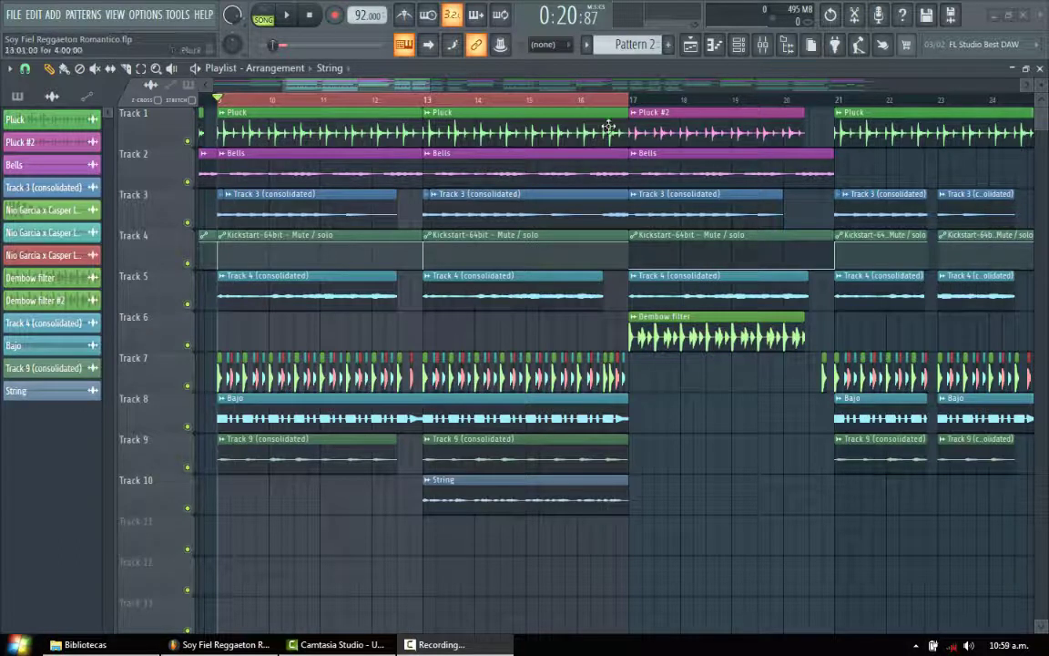
# Play the selected section from bar 9 to bar 17 with all tracks active, and stop playback at its end
pyautogui.moveTo(377, 87); pyautogui.dragTo(373, 87)
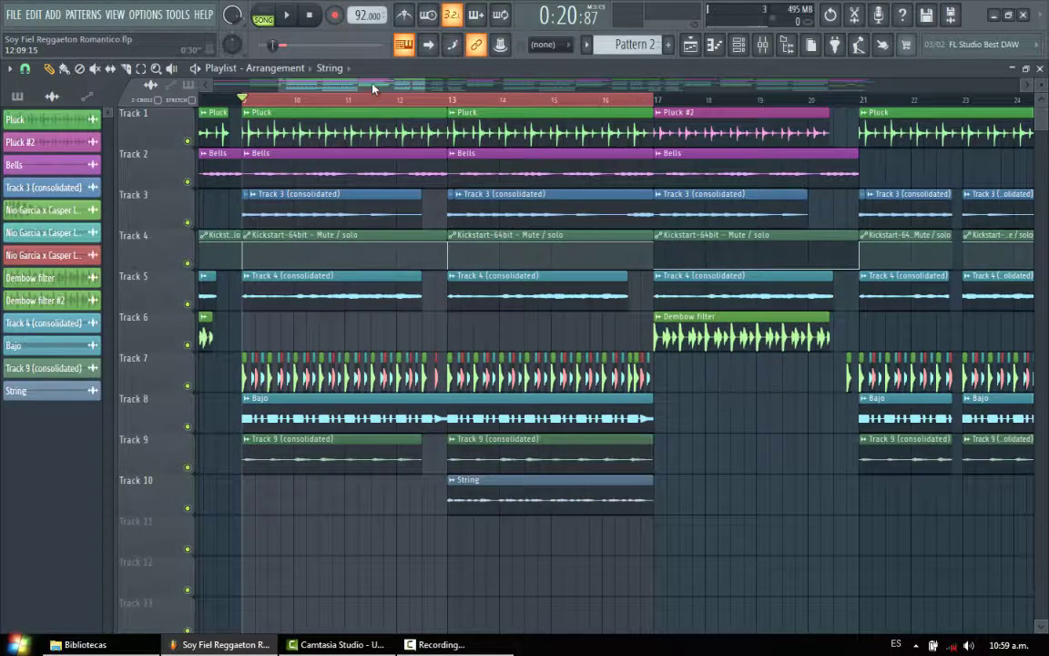
pyautogui.press('space')
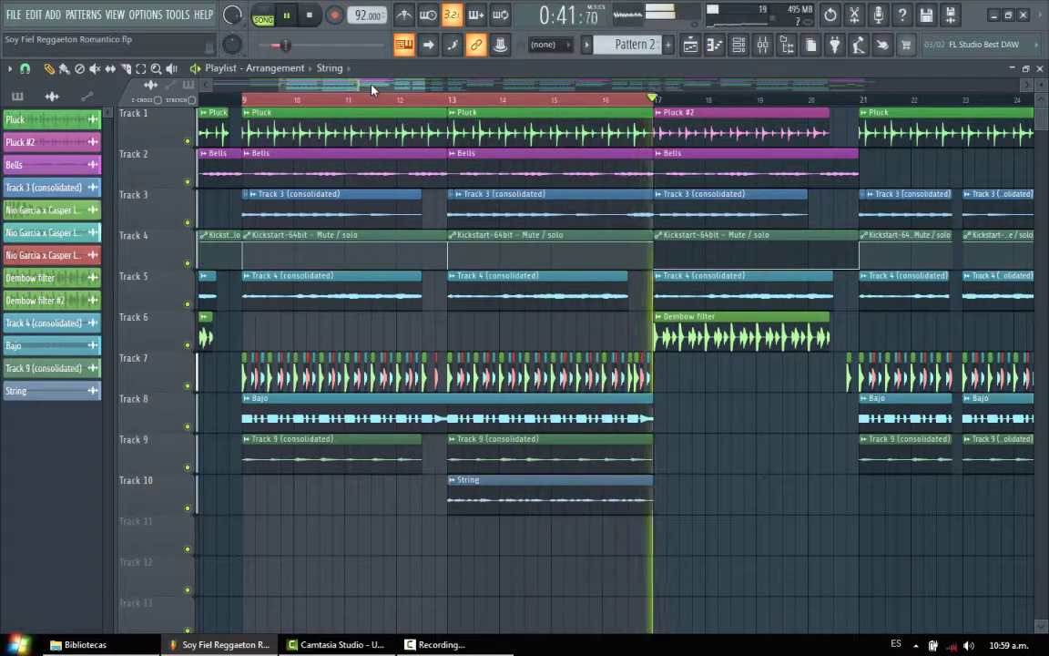
pyautogui.press('space')
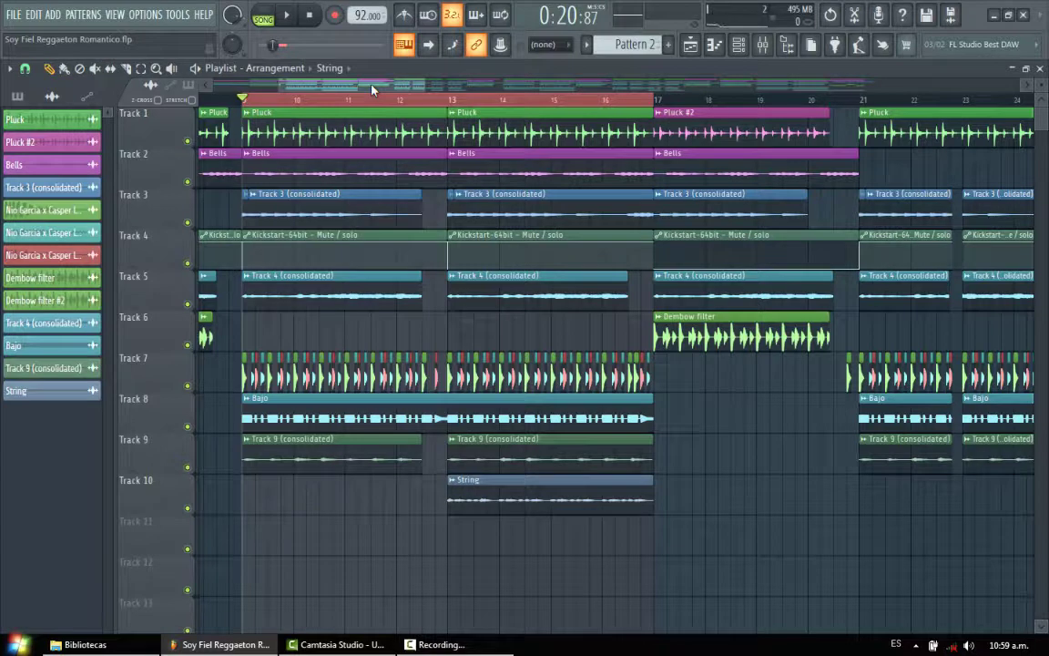
# Solo the Pluck on Track 1 and listen to it from bar 9
pyautogui.rightClick(187, 141)
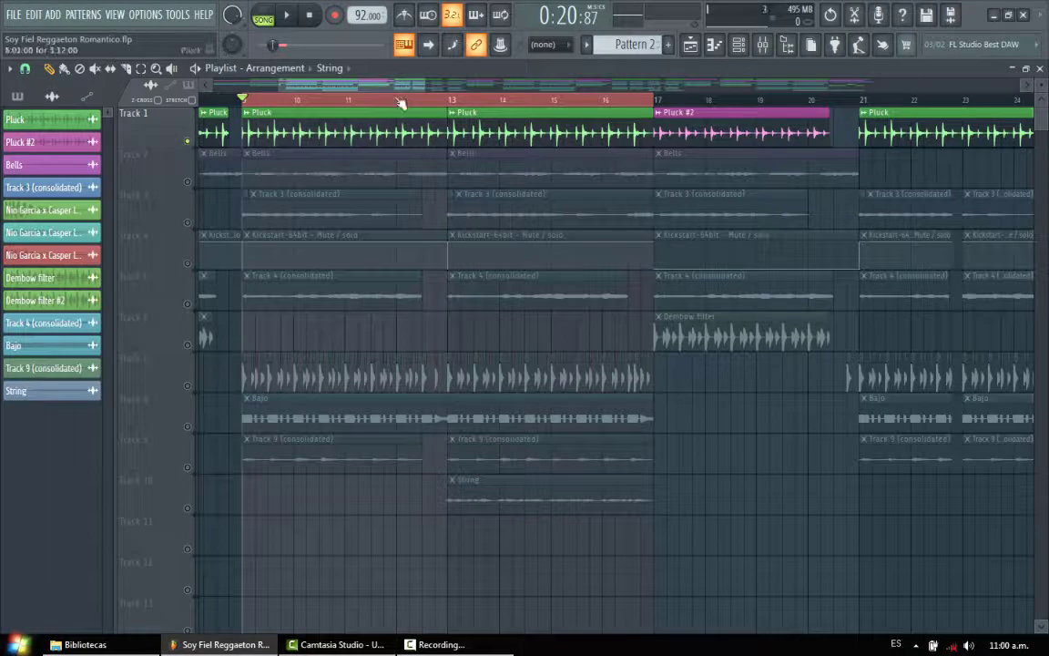
pyautogui.moveTo(427, 85); pyautogui.dragTo(390, 87)
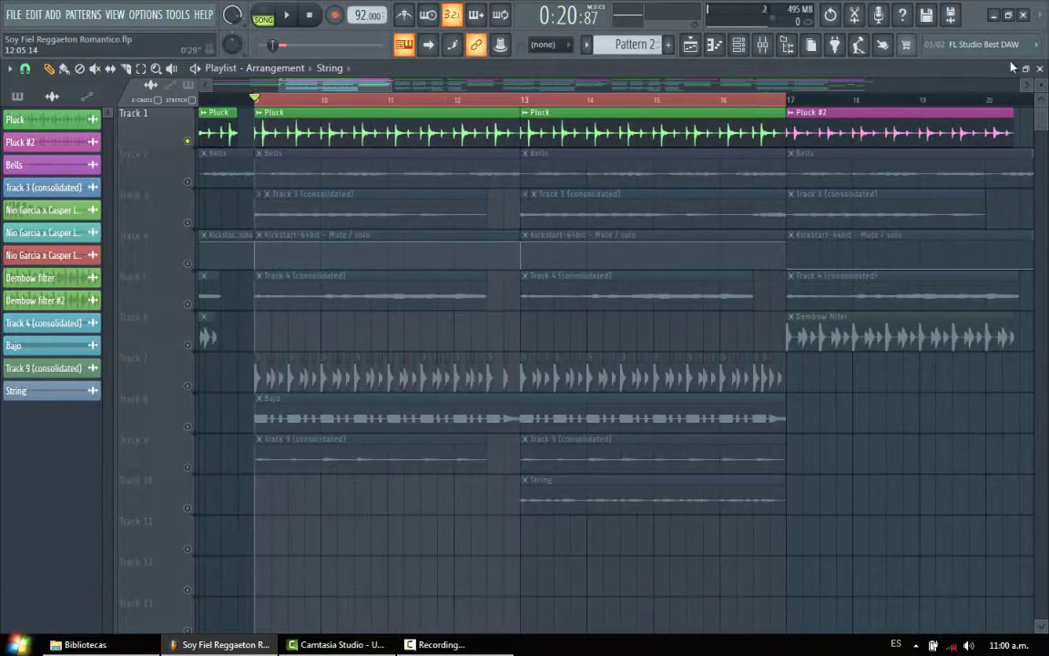
pyautogui.moveTo(1041, 87)
pyautogui.mouseDown()
pyautogui.moveTo(38, 80)
pyautogui.moveTo(1041, 86)
pyautogui.mouseUp()
pyautogui.moveTo(383, 85); pyautogui.dragTo(362, 90)
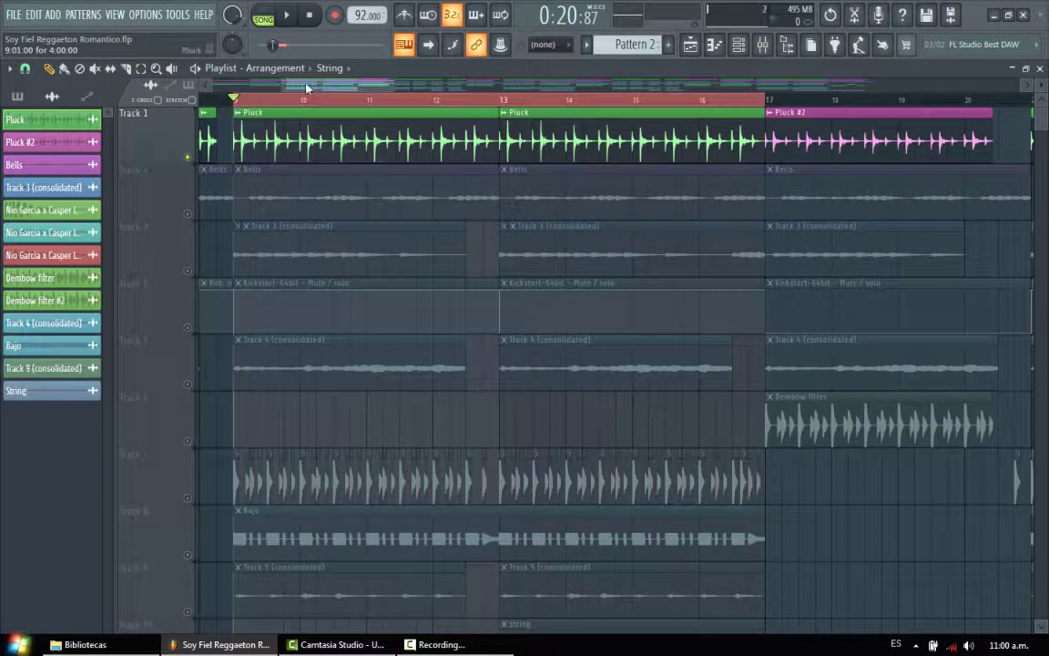
pyautogui.press('space')
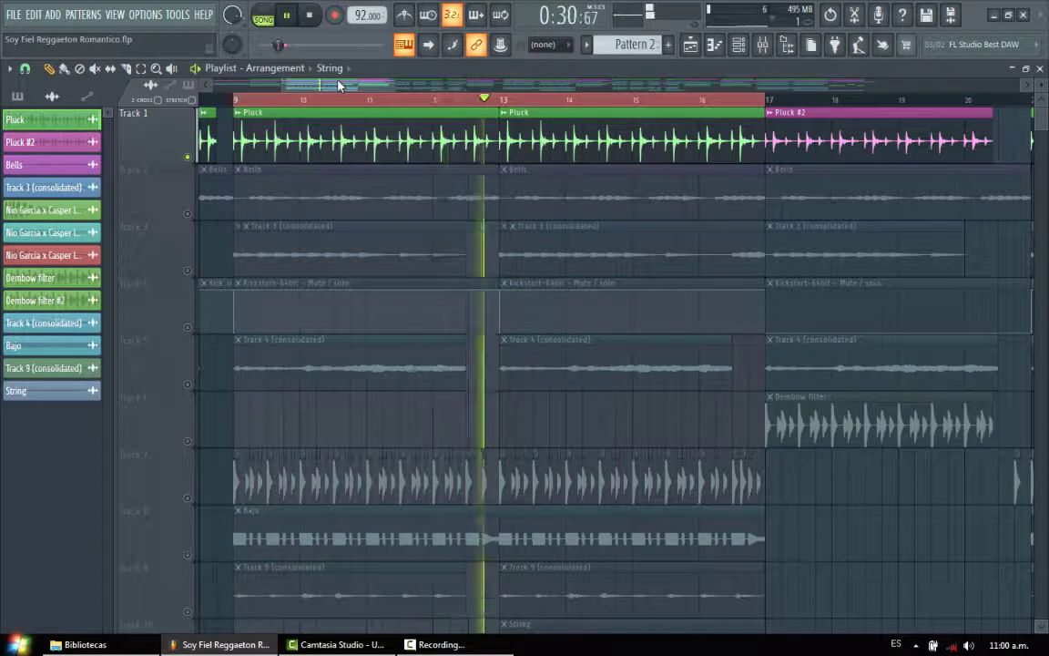
pyautogui.press('space')
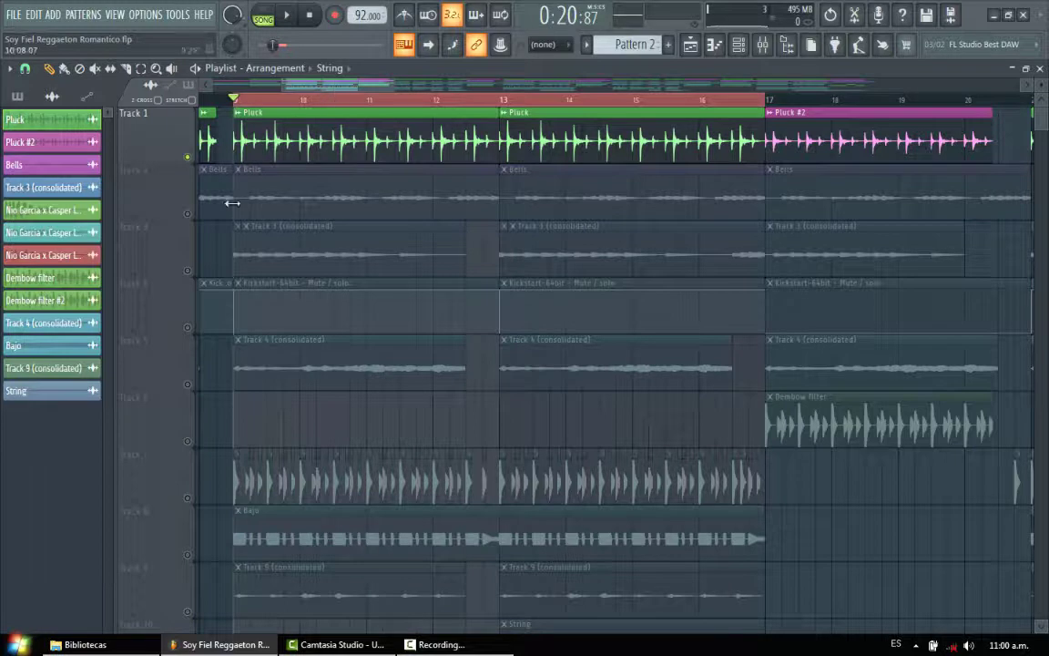
# Listen to the Bells on Track 2 alone from bar 9, and together with the Pluck on Track 1
pyautogui.click(188, 215)
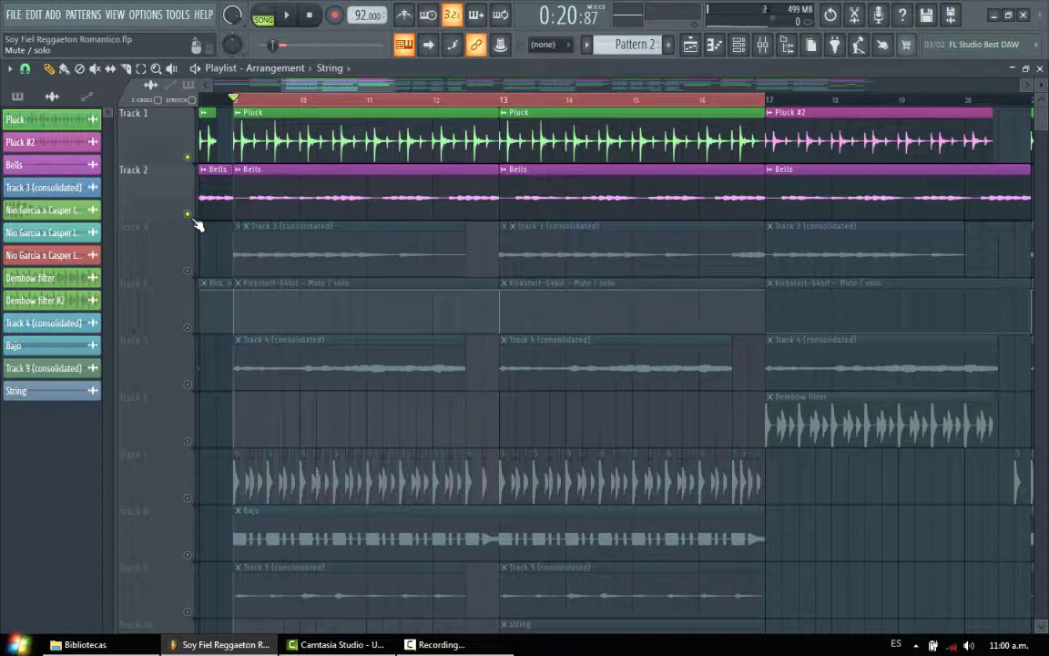
pyautogui.rightClick(194, 219)
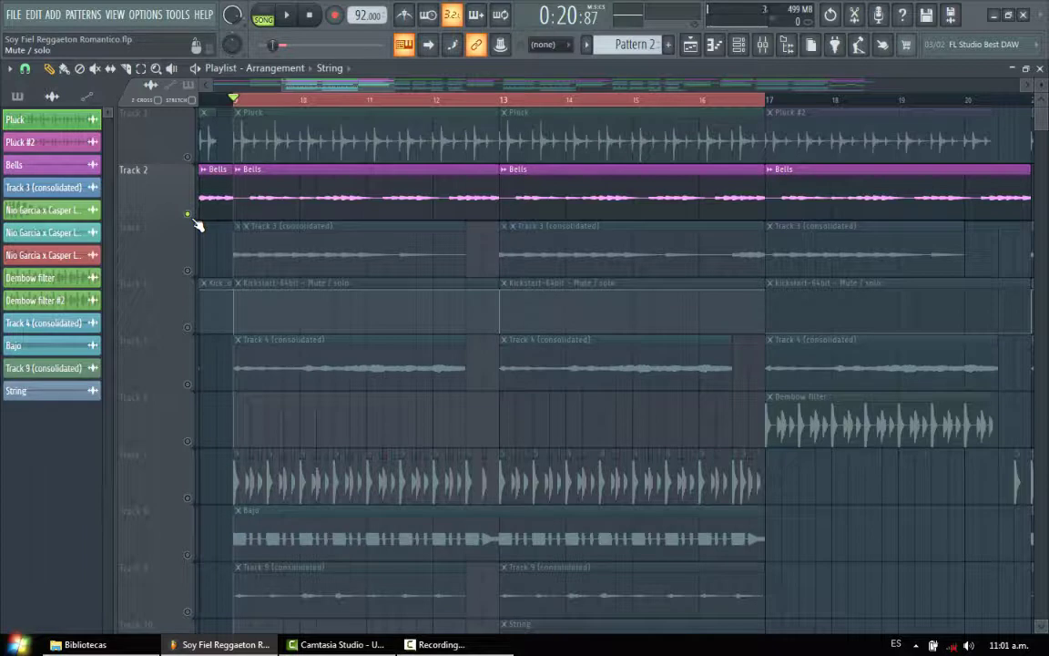
pyautogui.press('space')
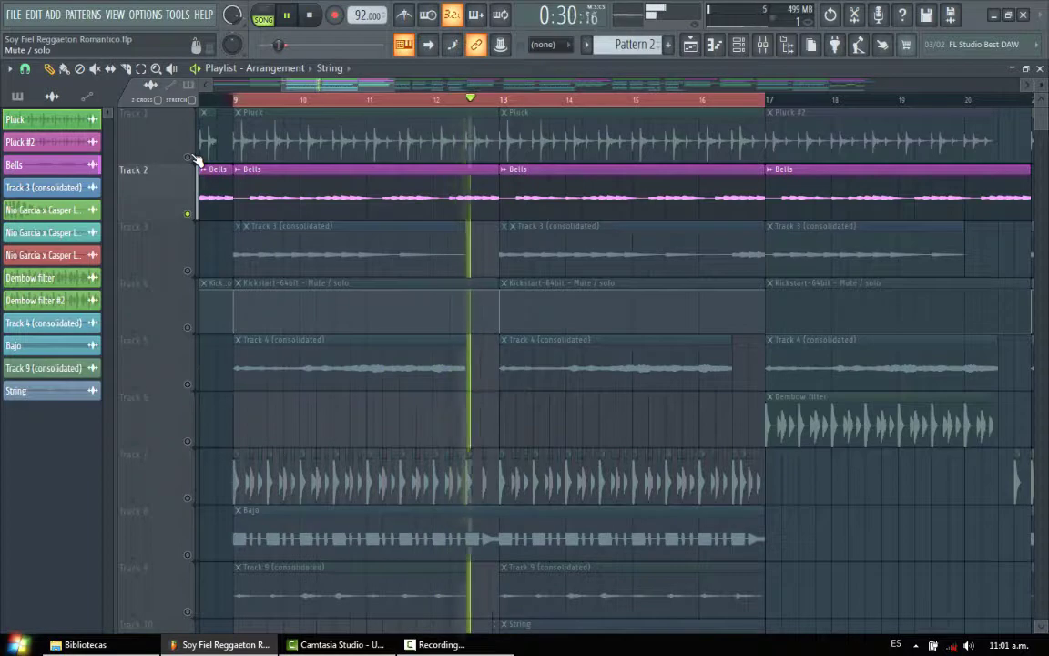
pyautogui.press('space')
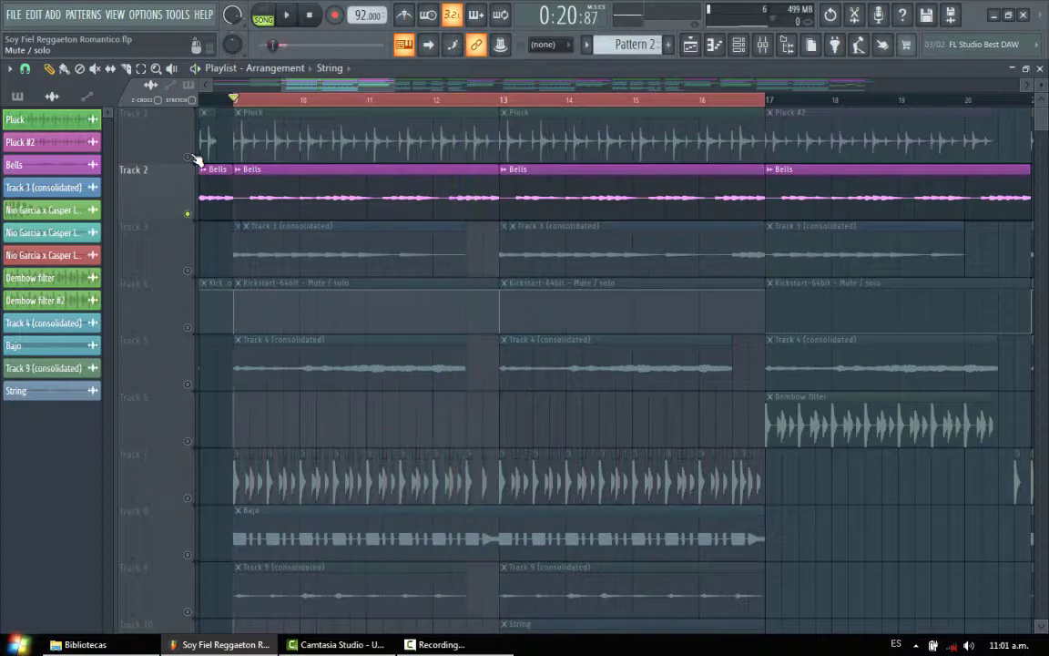
pyautogui.click(188, 157)
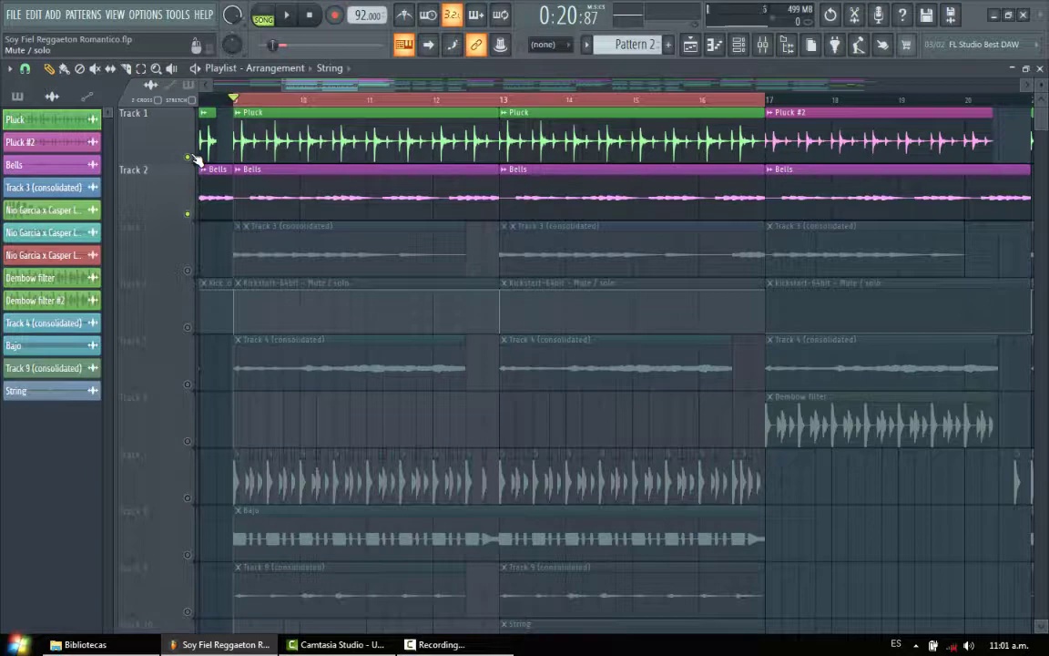
pyautogui.press('space')
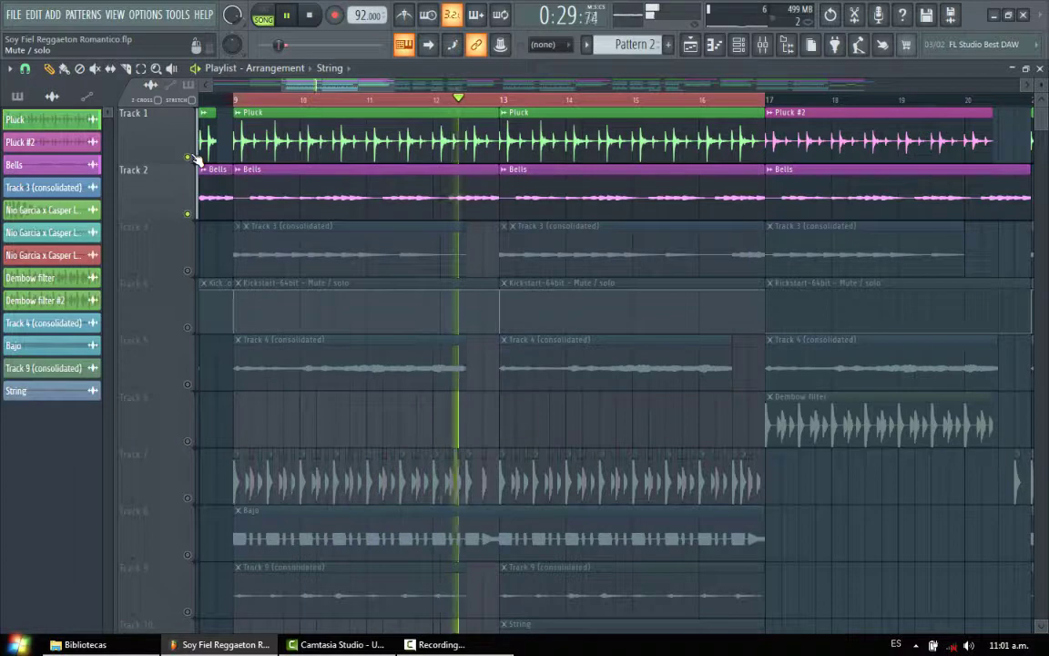
pyautogui.press('space')
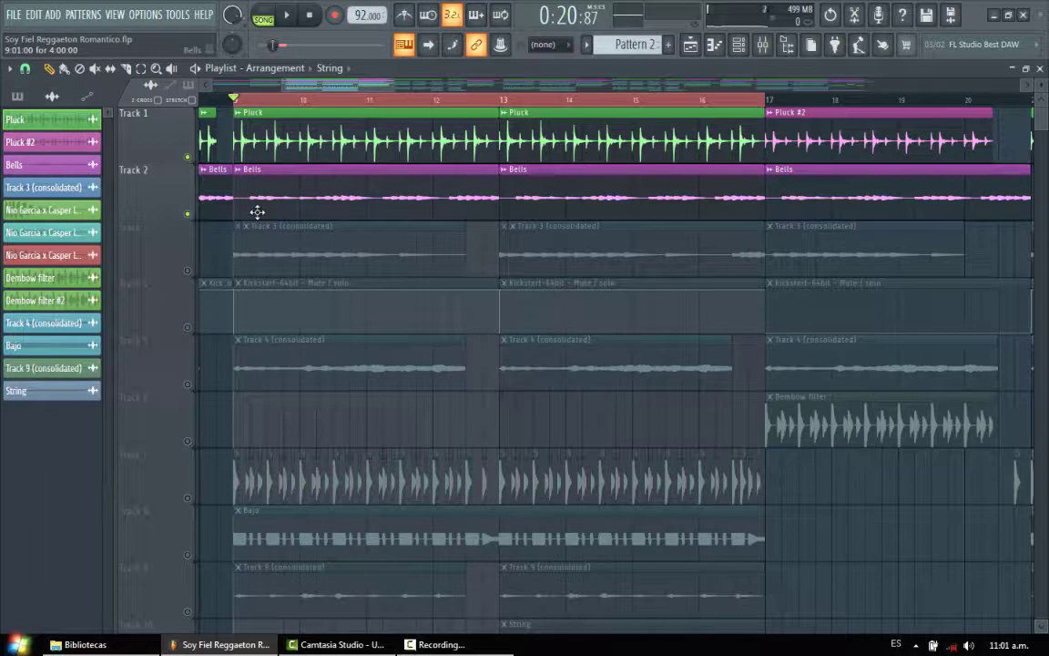
# Listen to Track 3 alone from bar 9, and together with the Pluck and Bells on Tracks 1 and 2
pyautogui.rightClick(188, 272)
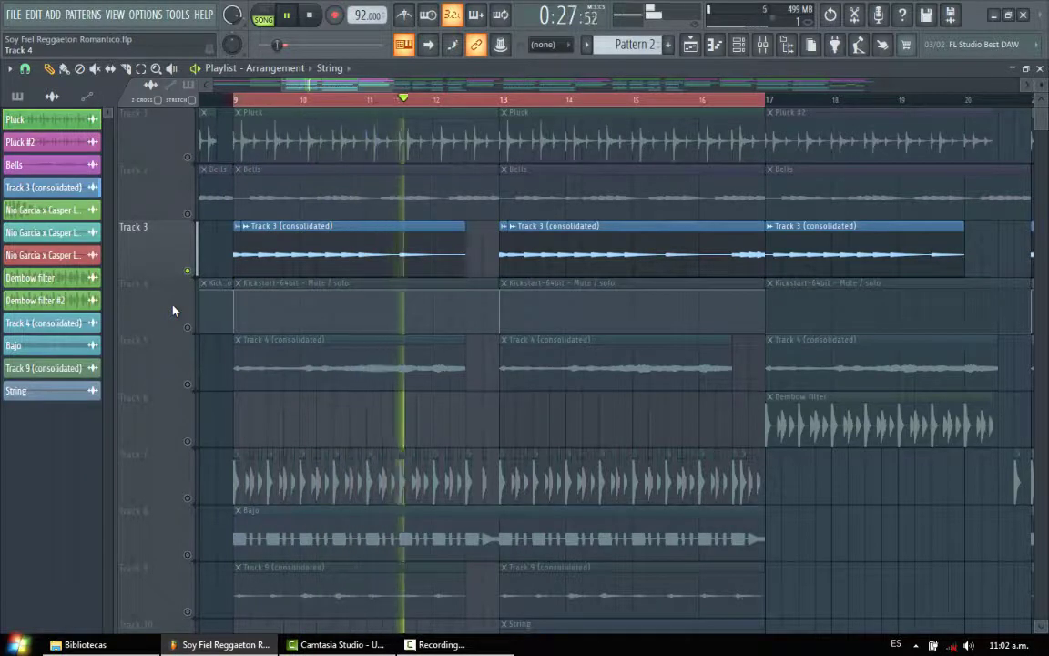
pyautogui.press('space')
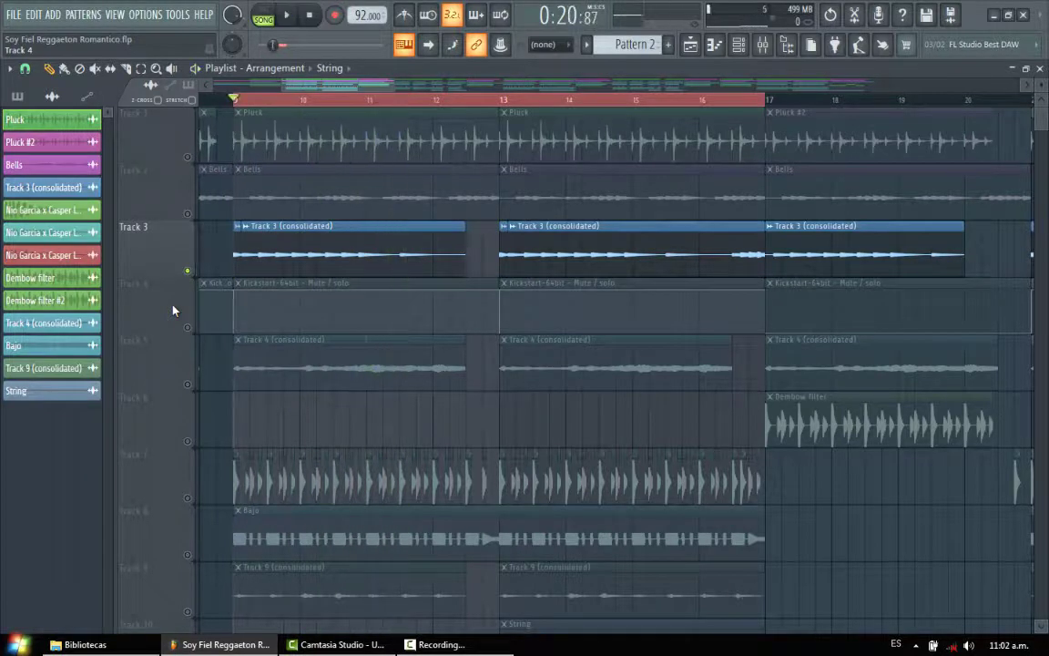
pyautogui.click(190, 214)
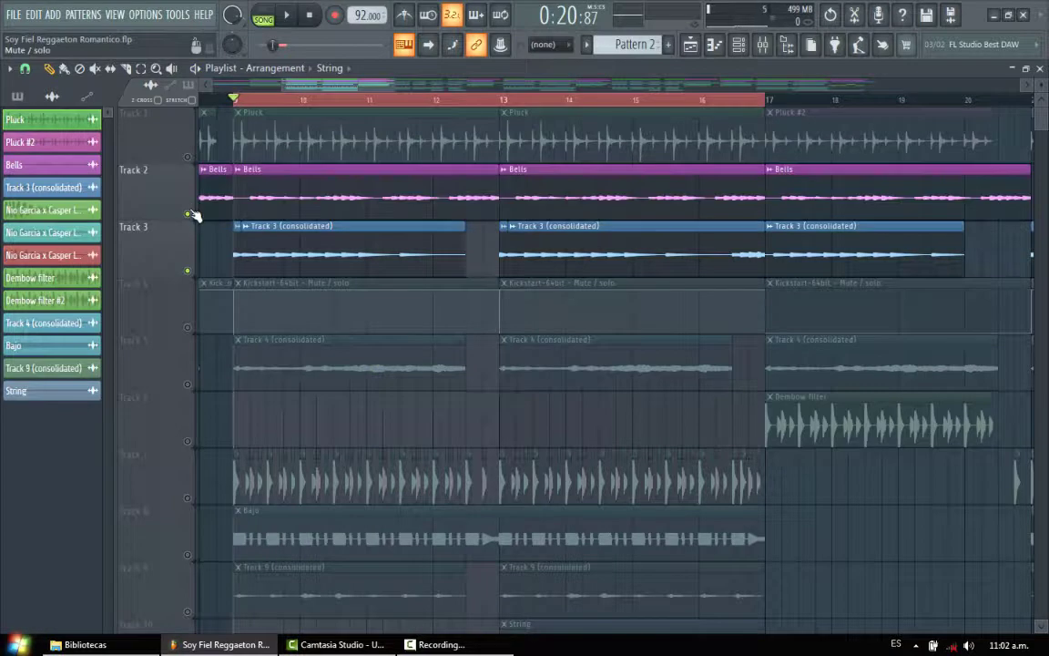
pyautogui.click(189, 158)
pyautogui.press('space')
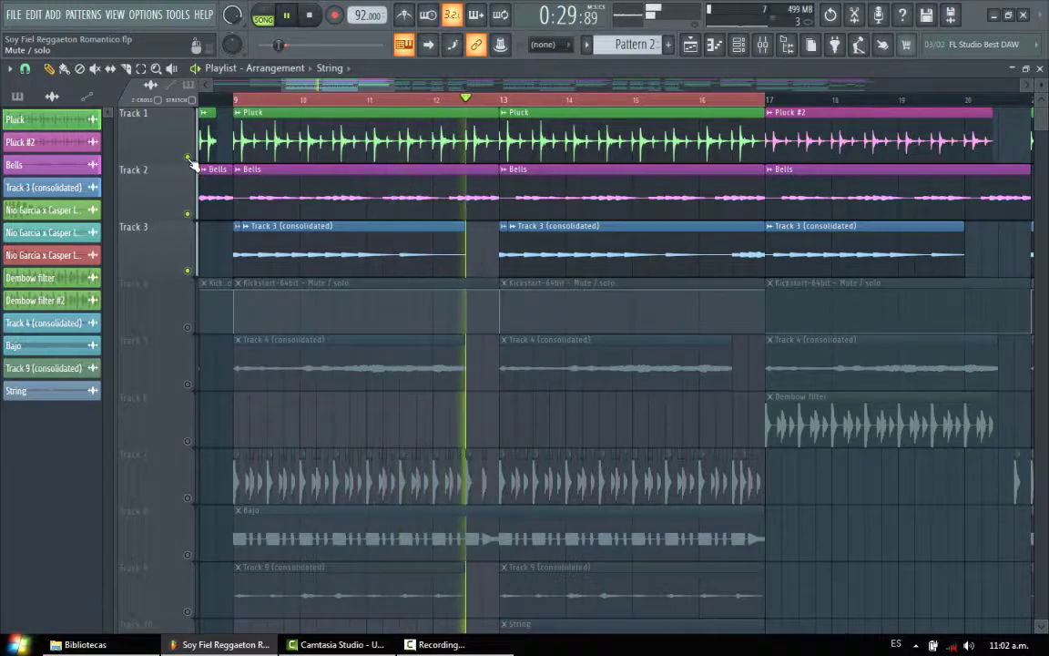
pyautogui.press('space')
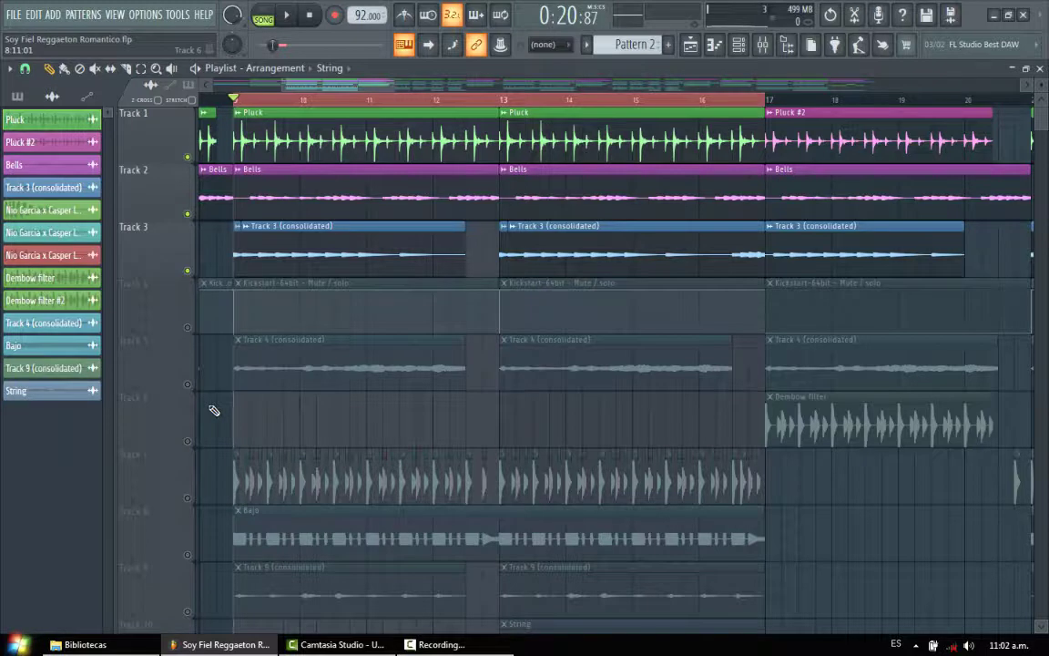
# Solo the drum samples on Track 7 and listen to them from bar 9
pyautogui.scroll(-2, 319, 264)
pyautogui.moveTo(371, 87); pyautogui.dragTo(335, 90)
pyautogui.rightClick(189, 385)
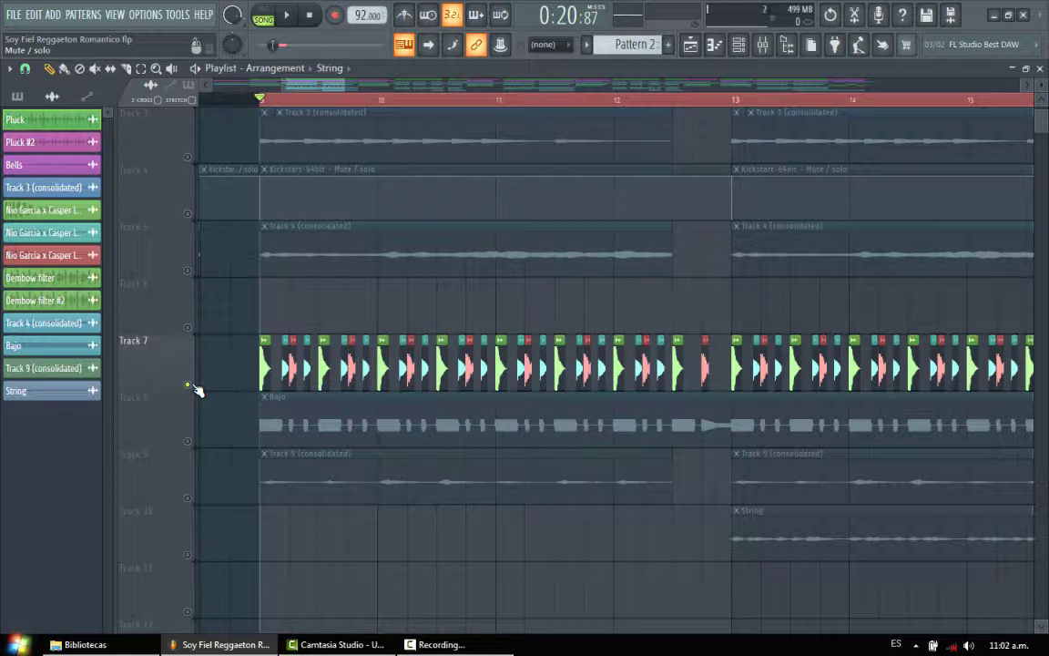
pyautogui.press('space')
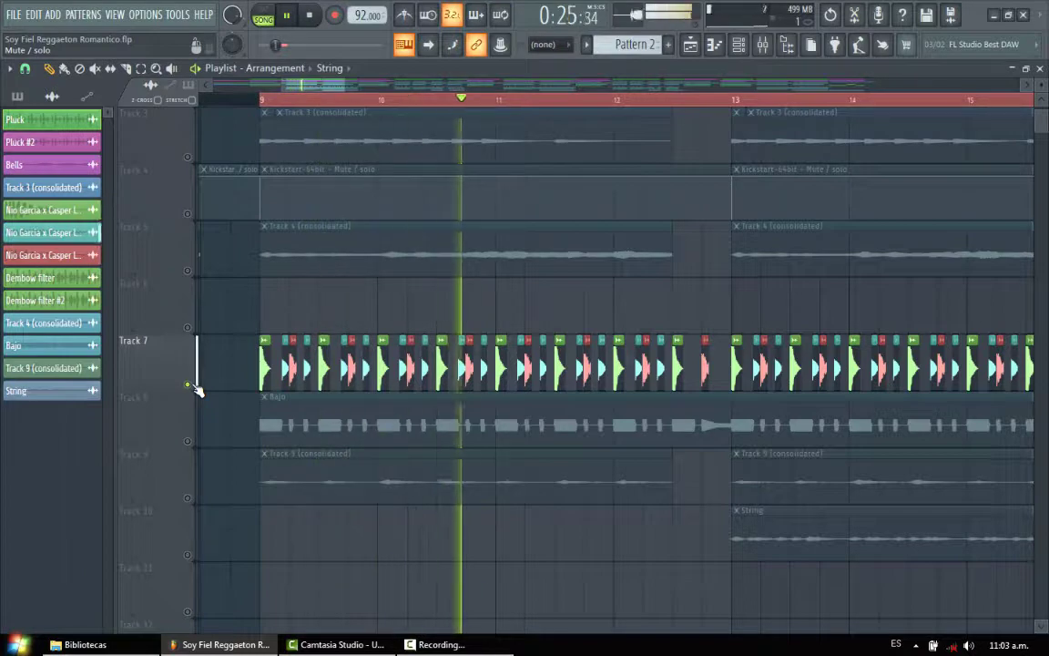
pyautogui.press('space')
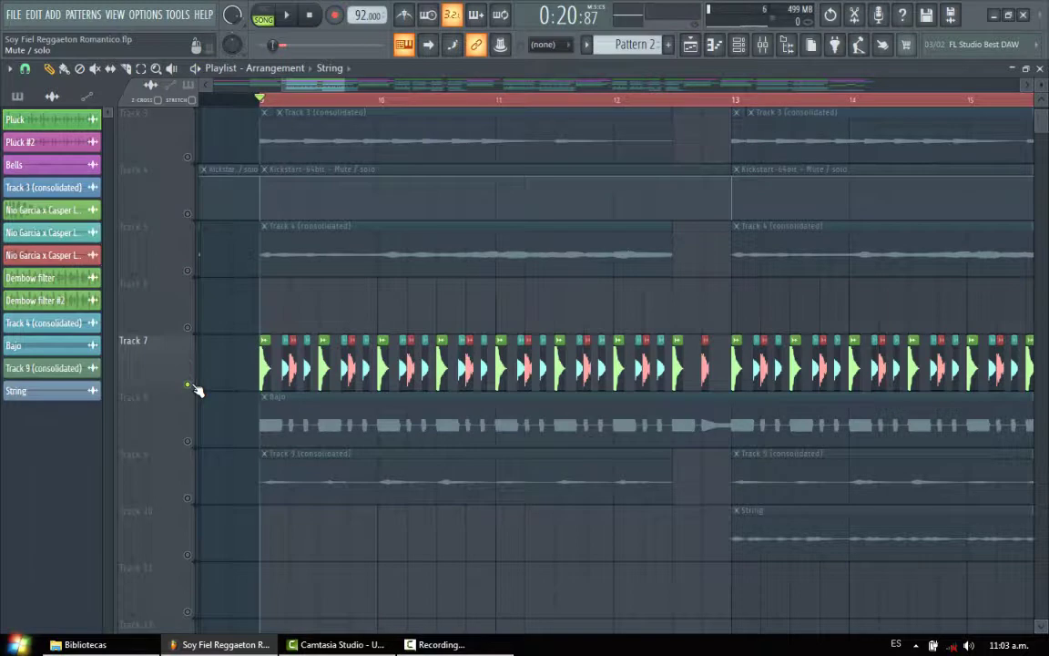
# Unmute Tracks 1, 2 and 3 and listen to them together with the Track 7 drums
pyautogui.scroll(2, 351, 370)
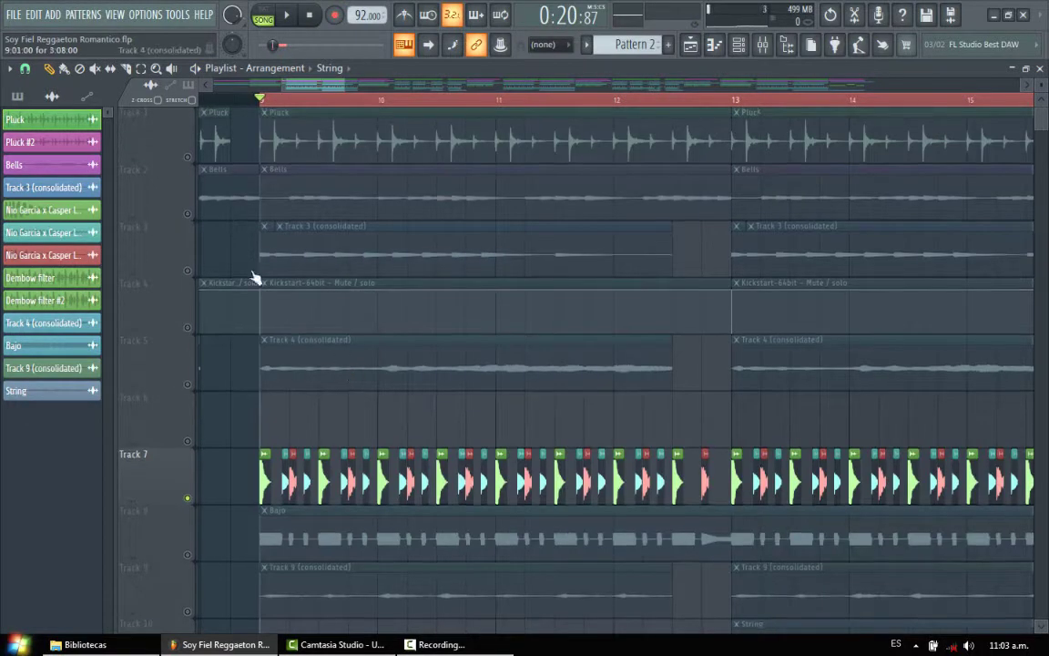
pyautogui.click(189, 158)
pyautogui.click(189, 214)
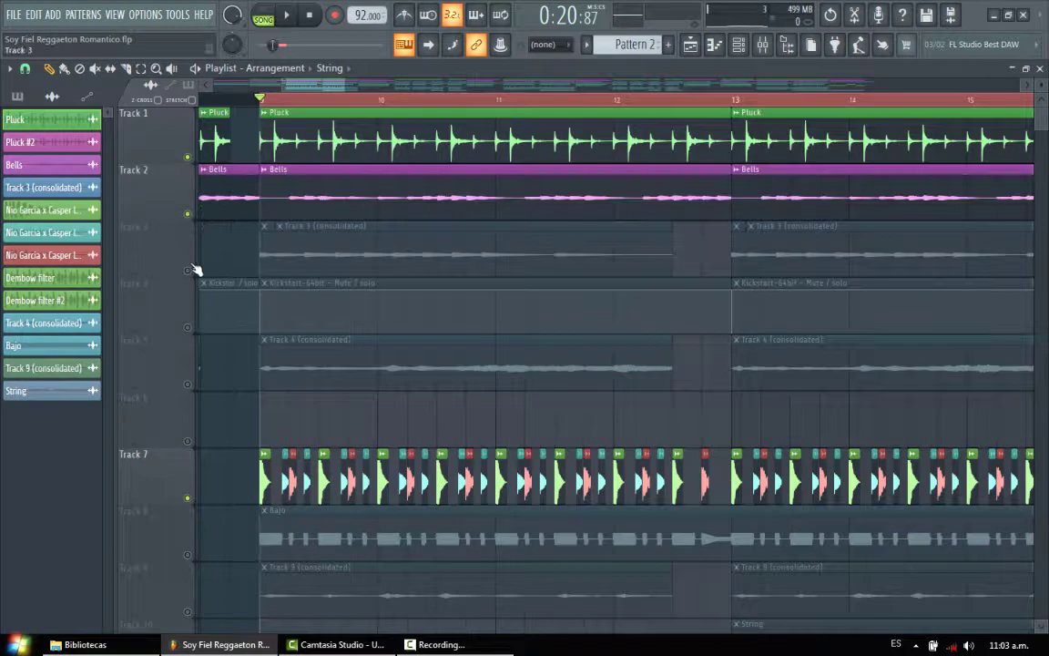
pyautogui.click(188, 270)
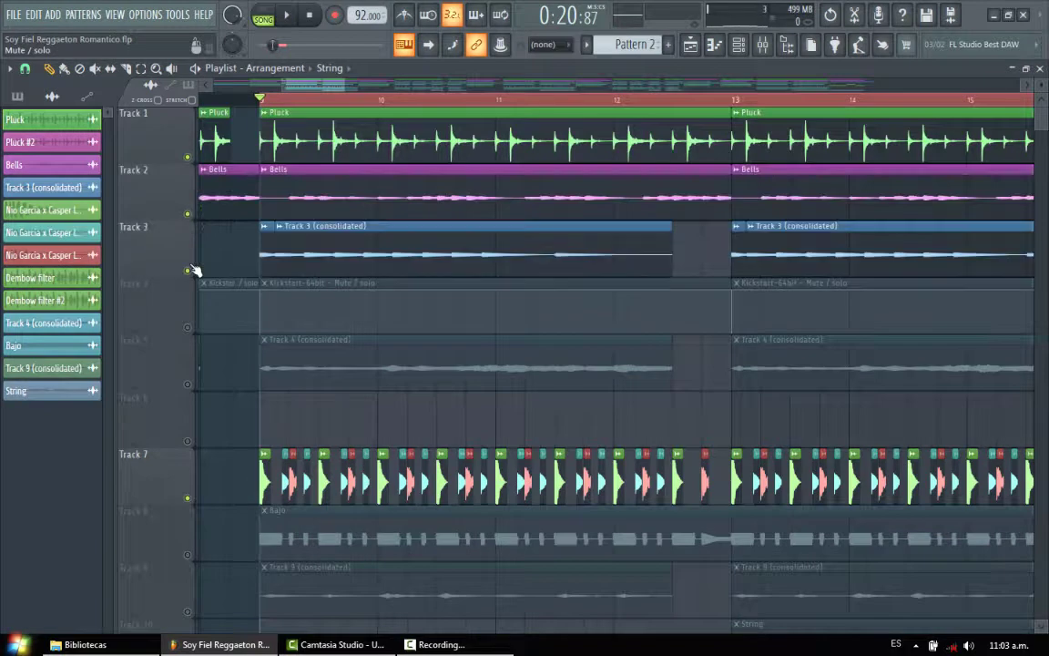
pyautogui.press('space')
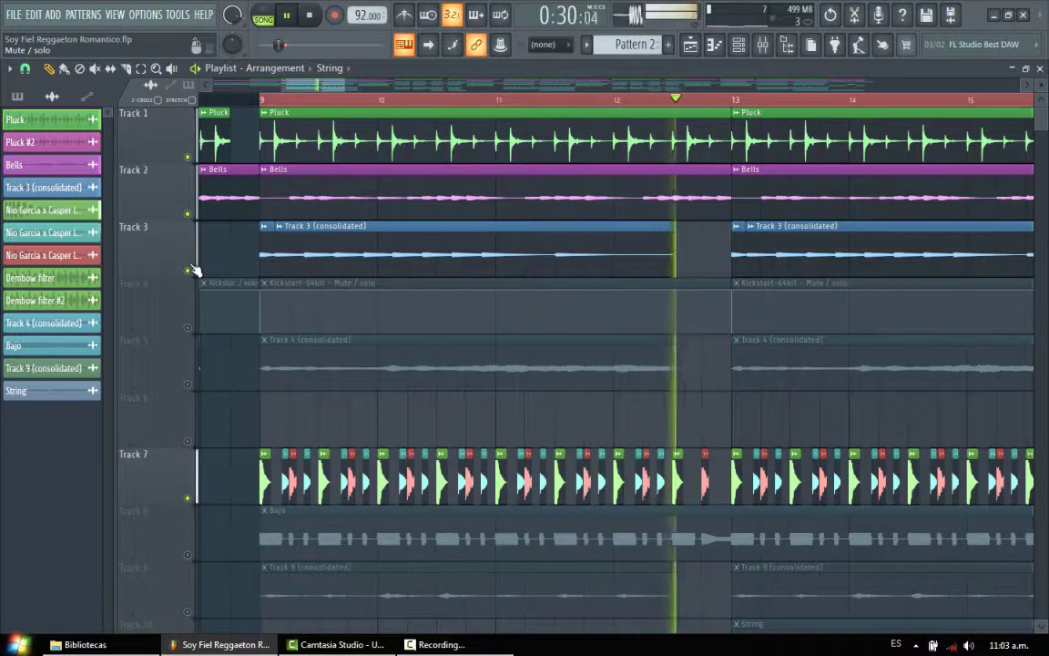
pyautogui.press('space')
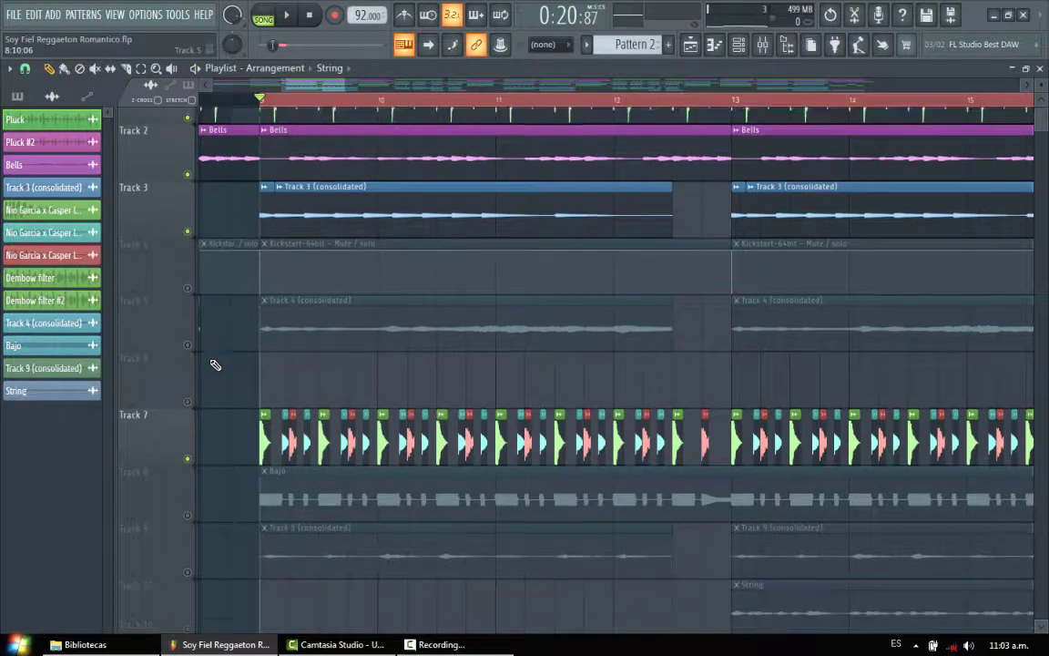
# Solo Track 5, unmute the Kickstart-64bit automation on Track 4, and listen to both from bar 9
pyautogui.scroll(-1, 194, 363)
pyautogui.scroll(1, 192, 380)
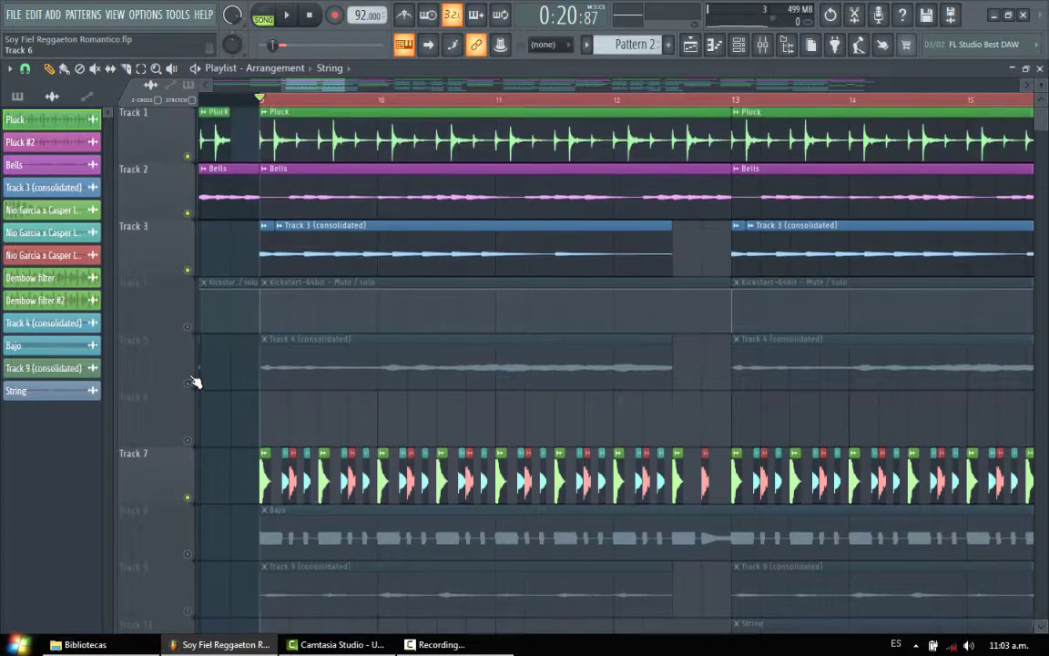
pyautogui.rightClick(189, 383)
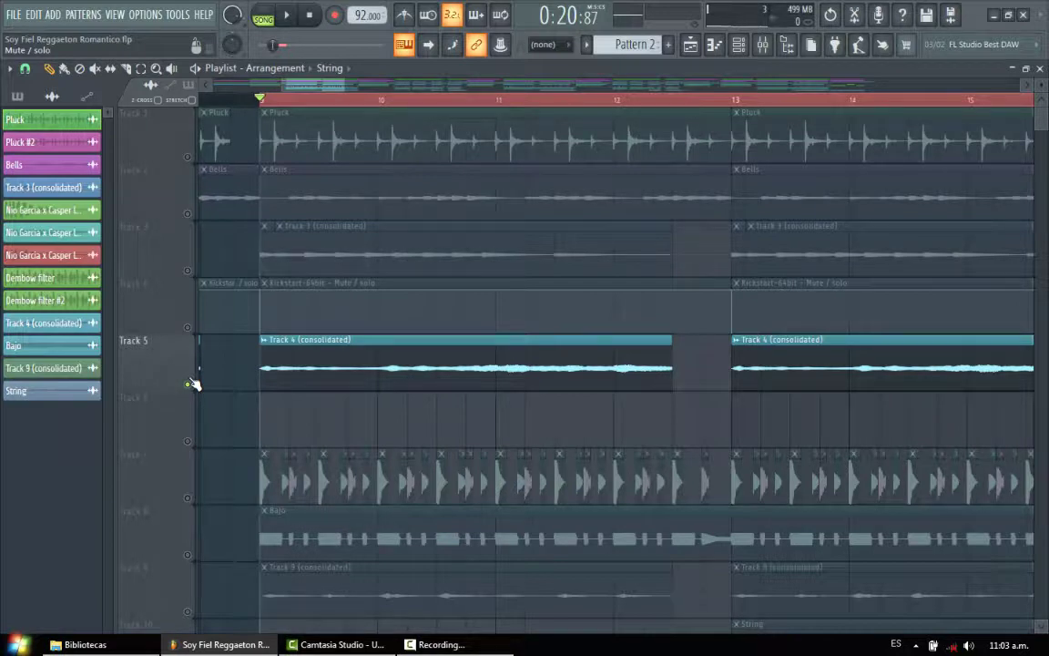
pyautogui.click(286, 283)
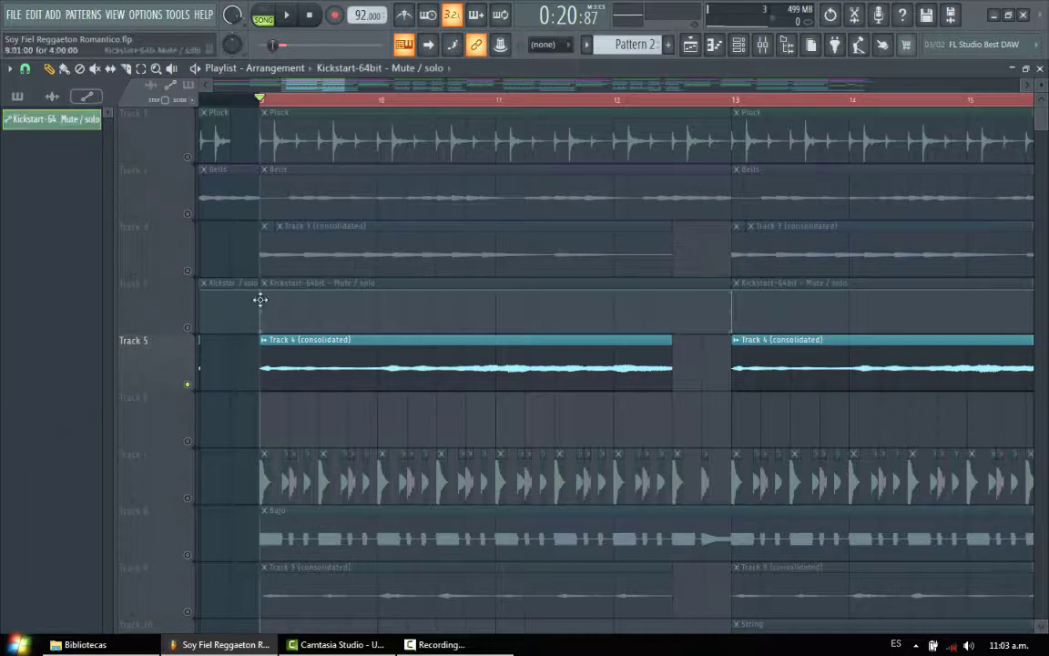
pyautogui.click(189, 328)
pyautogui.press('space')
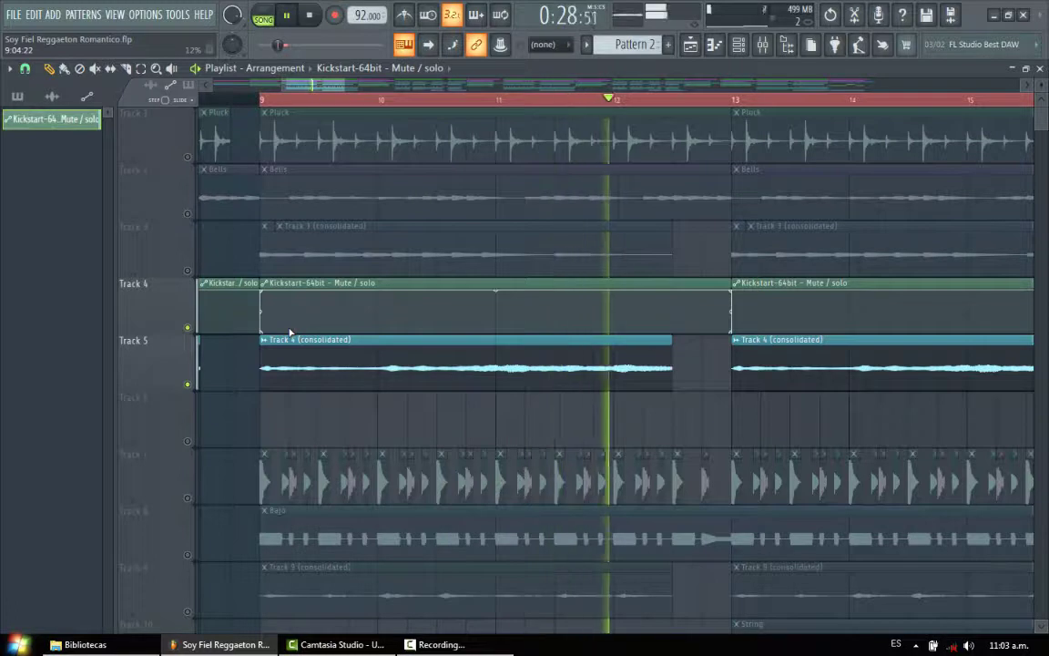
pyautogui.press('space')
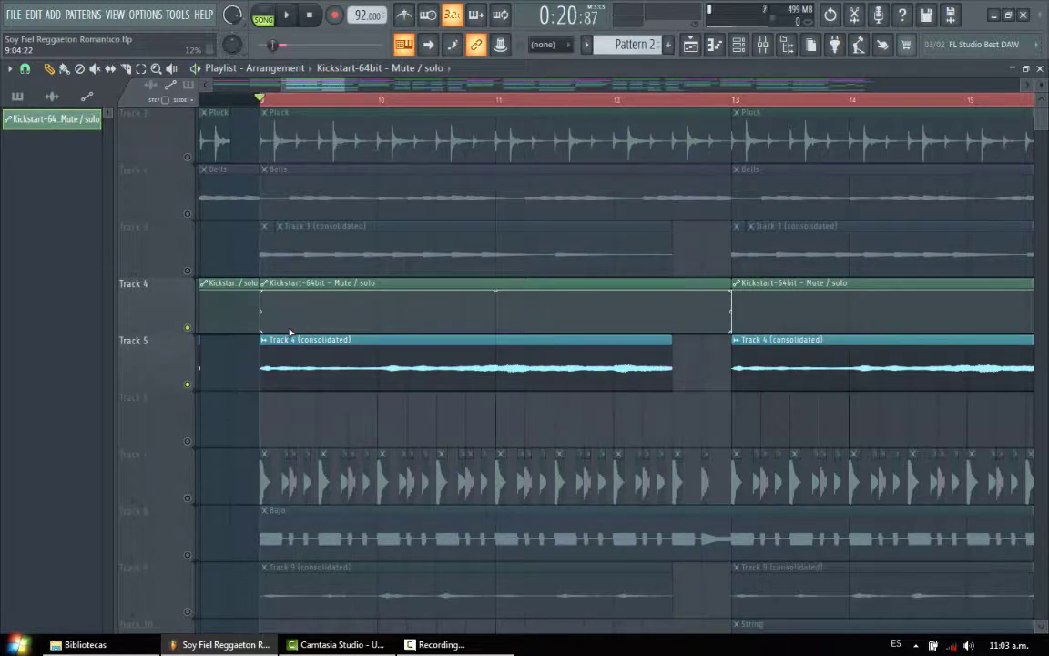
# Unmute Tracks 1, 2, 3 and the Track 7 drums, and listen to them together with Tracks 4 and 5 from bar 9
pyautogui.click(188, 213)
pyautogui.click(187, 156)
pyautogui.click(188, 270)
pyautogui.scroll(-2, 167, 375)
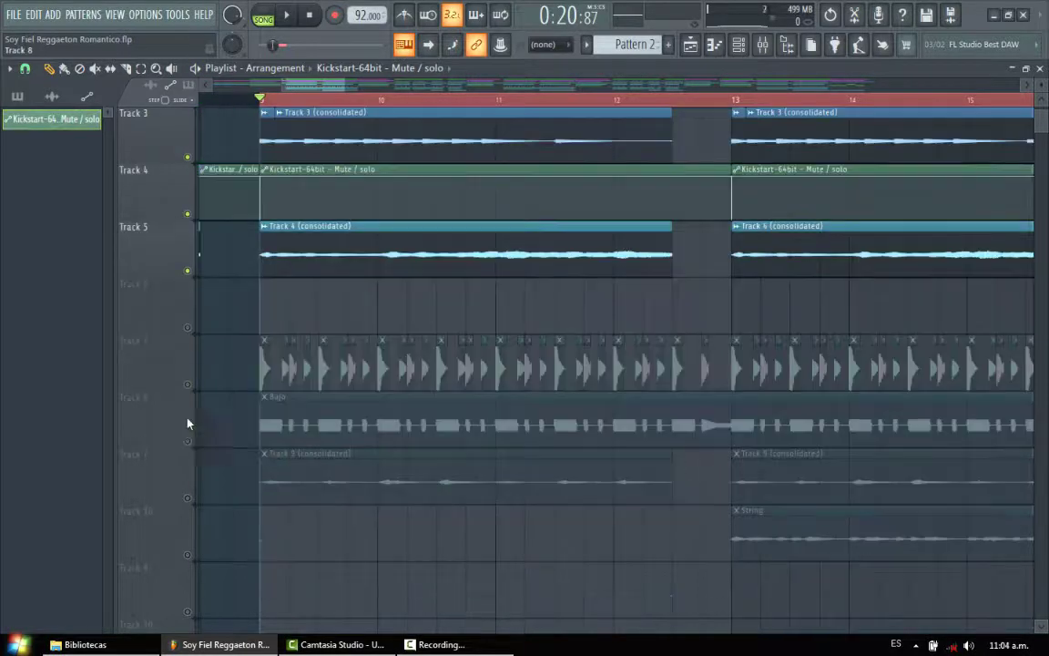
pyautogui.click(188, 384)
pyautogui.scroll(2, 284, 374)
pyautogui.press('space')
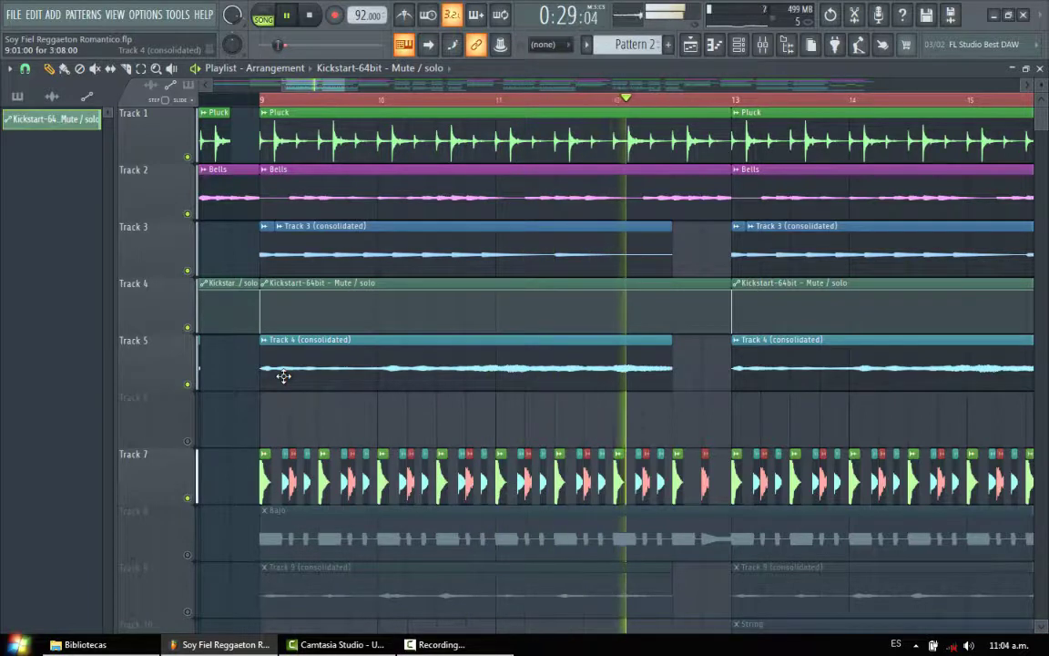
pyautogui.press('space')
# Solo Track 9 and listen to it alone from bar 9
pyautogui.scroll(-2, 283, 376)
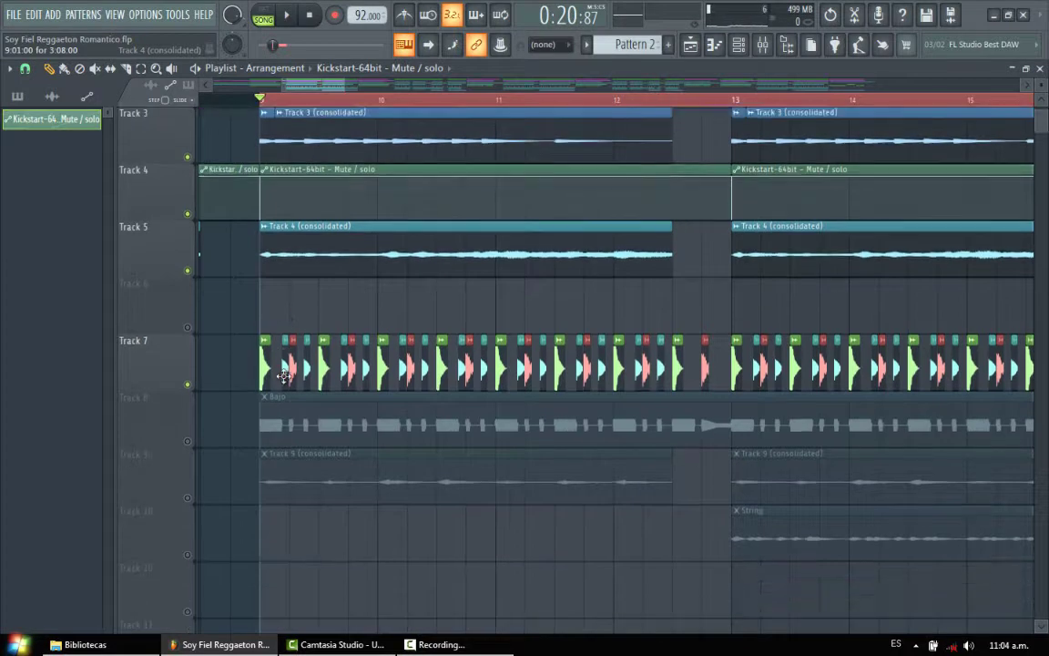
pyautogui.rightClick(193, 500)
pyautogui.scroll(1, 194, 502)
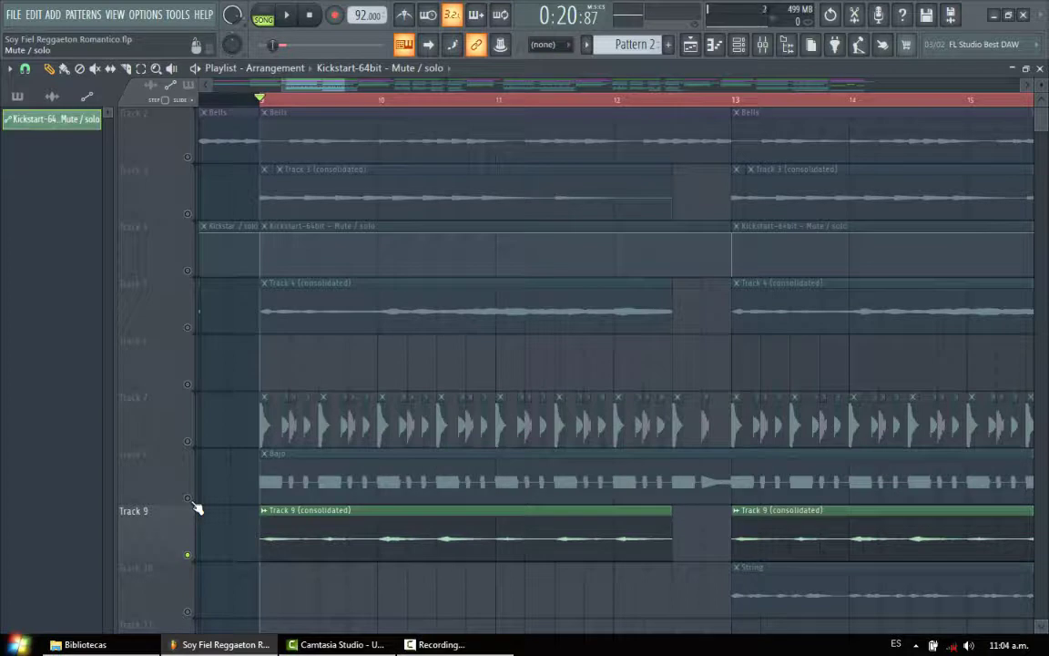
pyautogui.press('space')
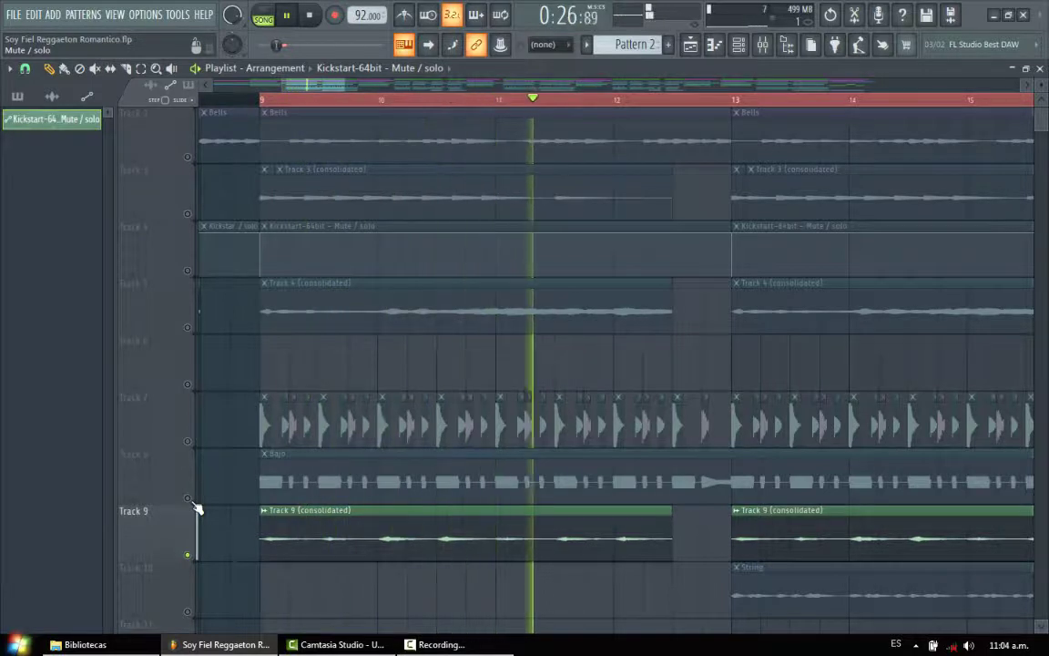
pyautogui.press('space')
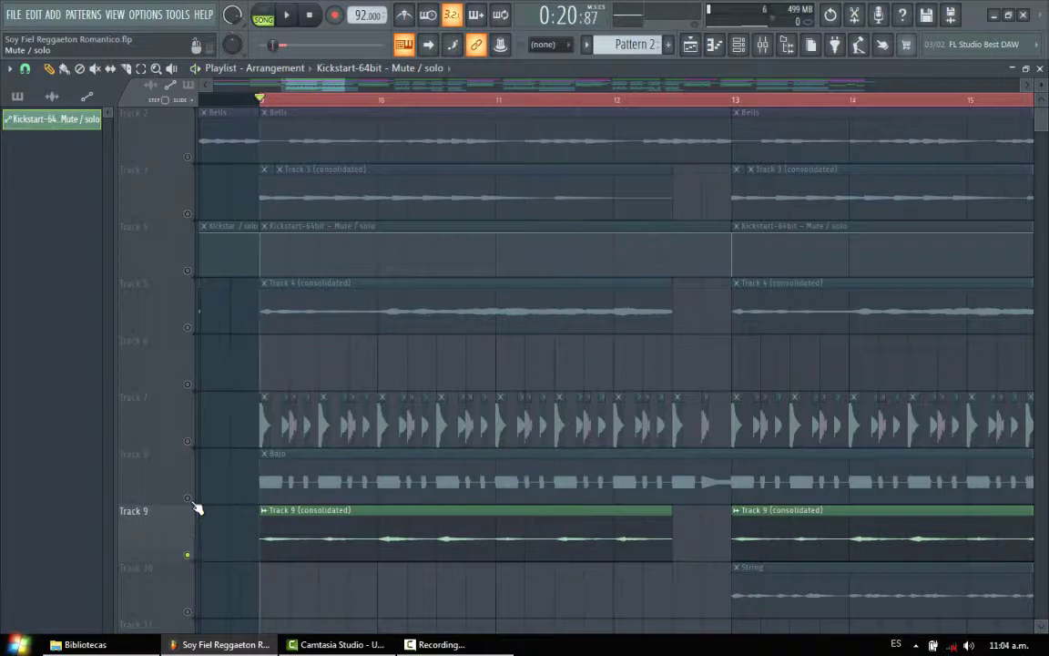
# Unmute Tracks 1, 2, 3 and 5 and listen to them together with Track 9 from bar 9
pyautogui.scroll(1, 196, 508)
pyautogui.click(187, 156)
pyautogui.click(188, 213)
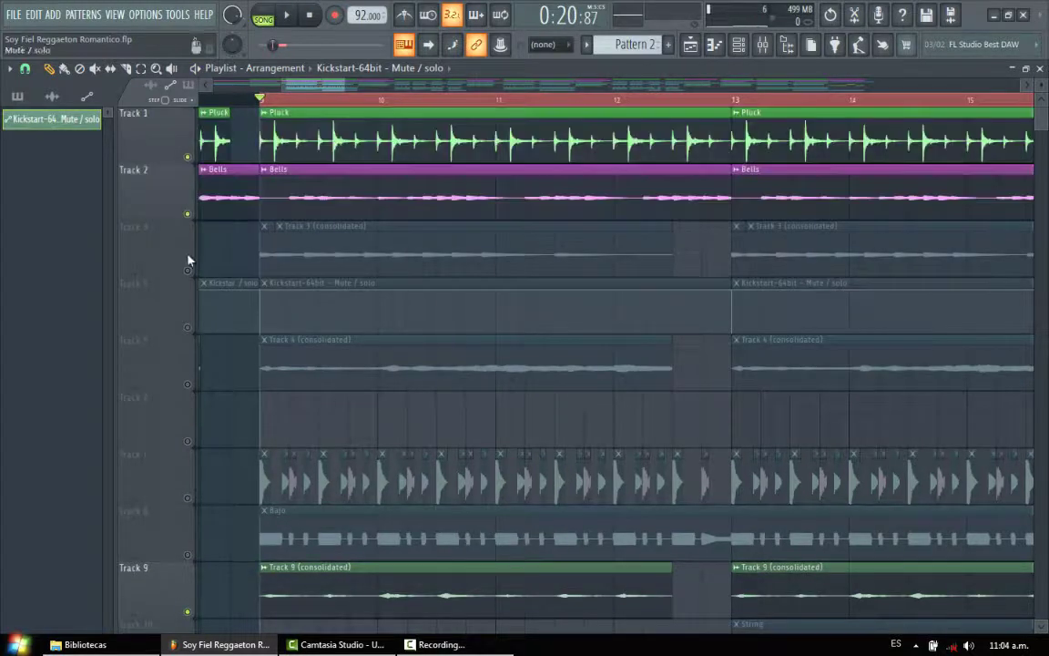
pyautogui.click(188, 270)
pyautogui.click(187, 384)
pyautogui.scroll(-3, 240, 358)
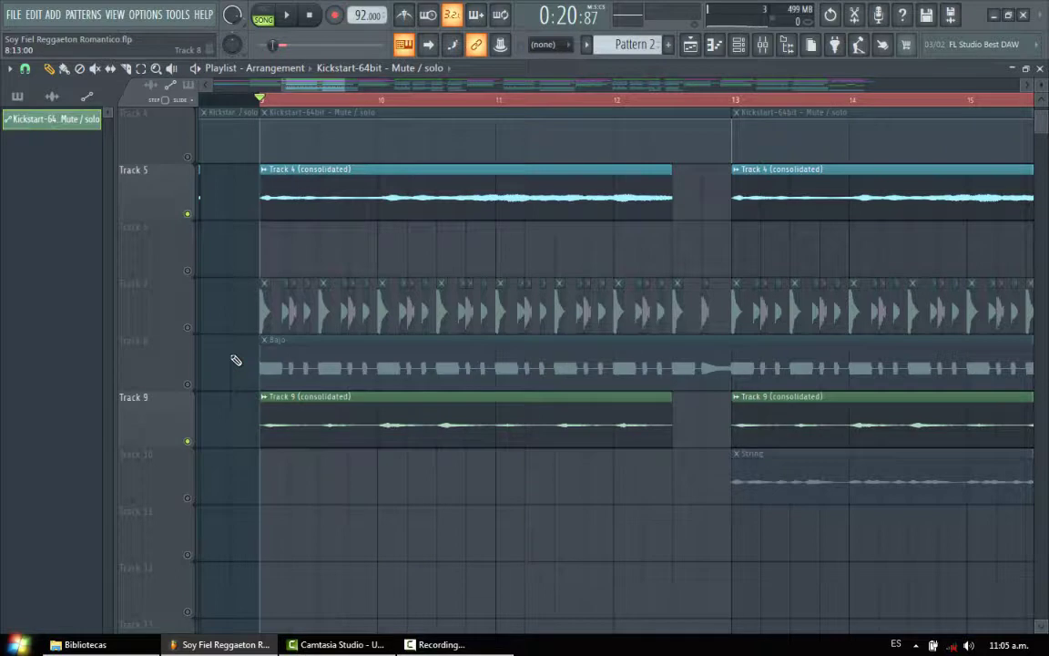
pyautogui.press('space')
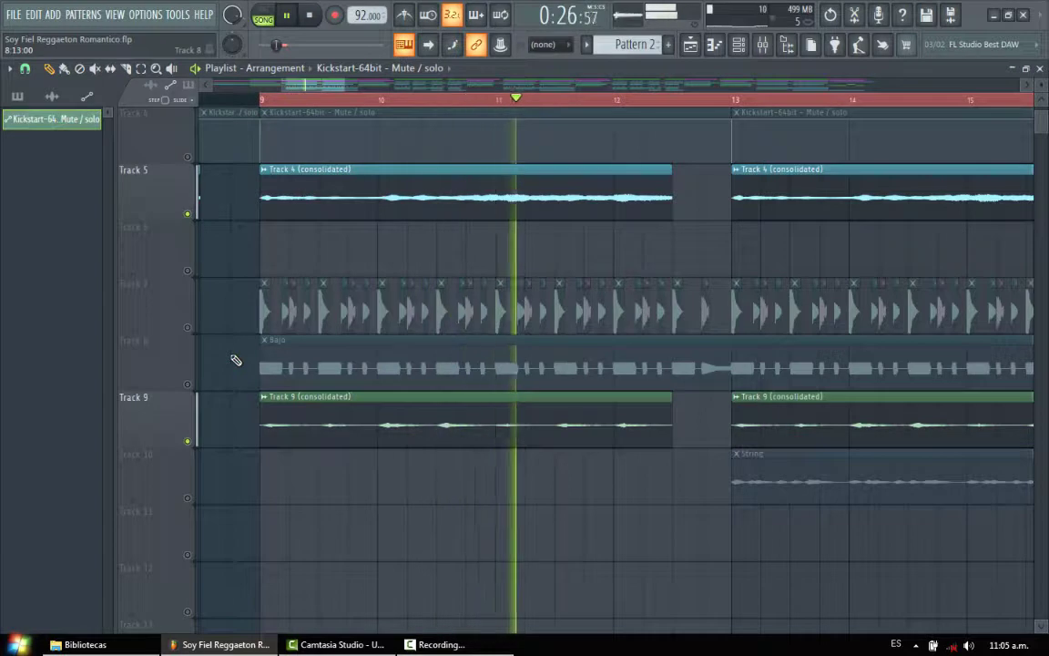
pyautogui.scroll(3, 235, 361)
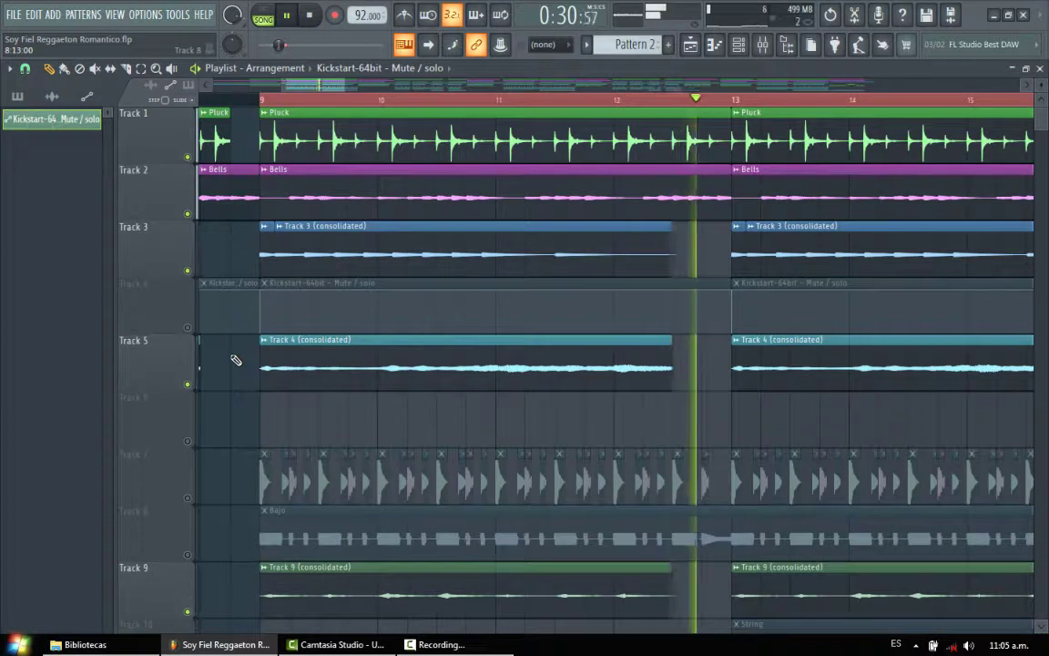
pyautogui.press('space')
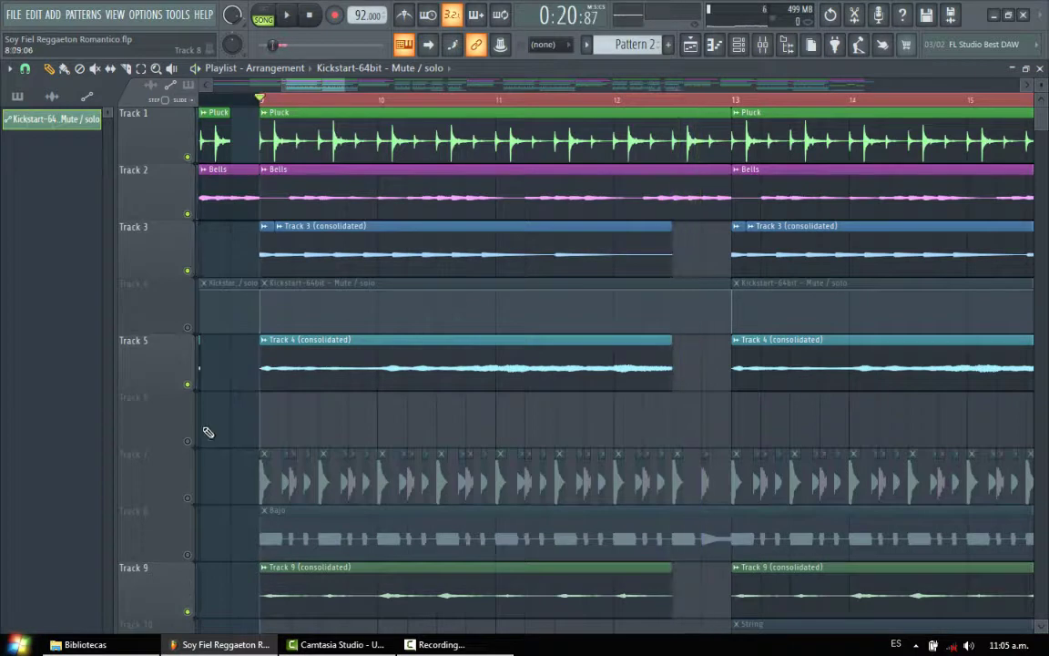
# Solo the Bajo on Track 8 and examine the channel rack's list of insertable instruments, including 3x Osc, without adding one
pyautogui.rightClick(188, 554)
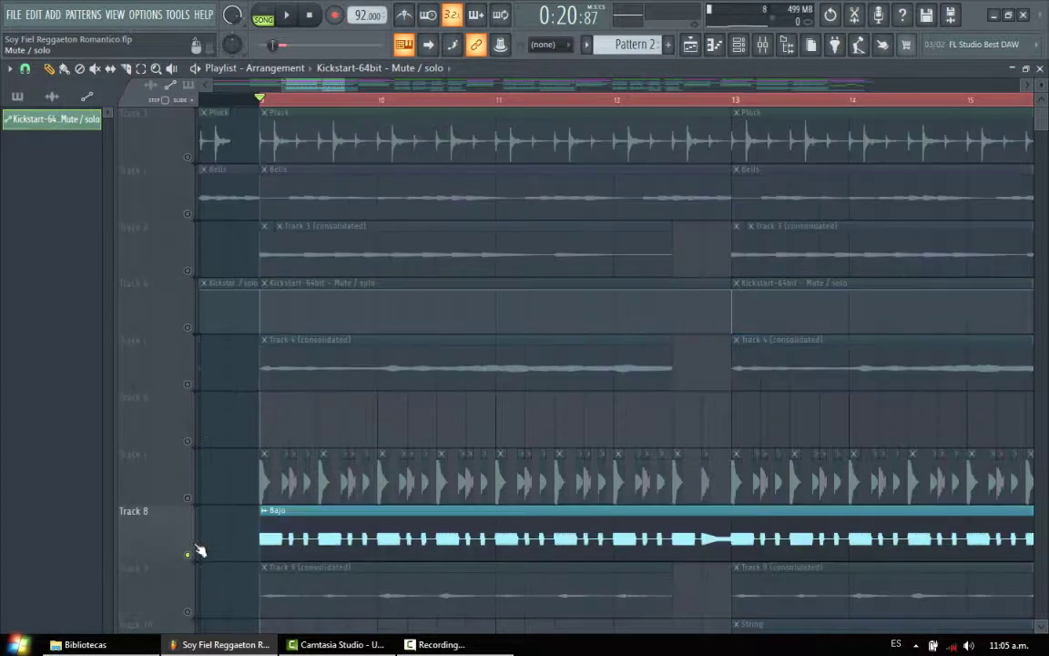
pyautogui.click(738, 44)
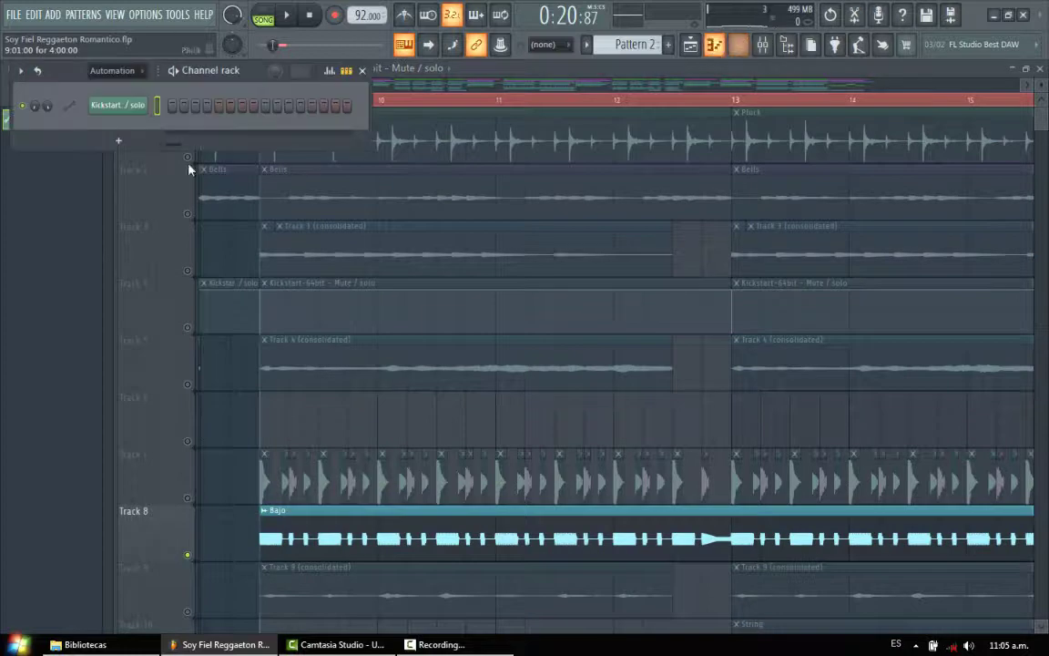
pyautogui.rightClick(144, 104)
pyautogui.moveTo(202, 210)
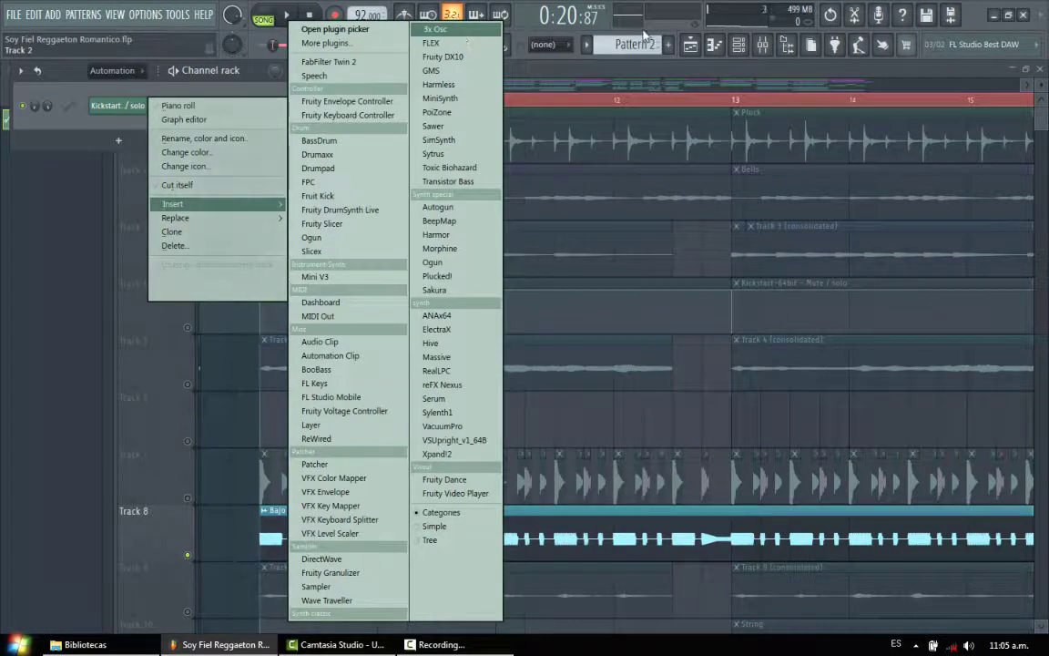
pyautogui.click(685, 50)
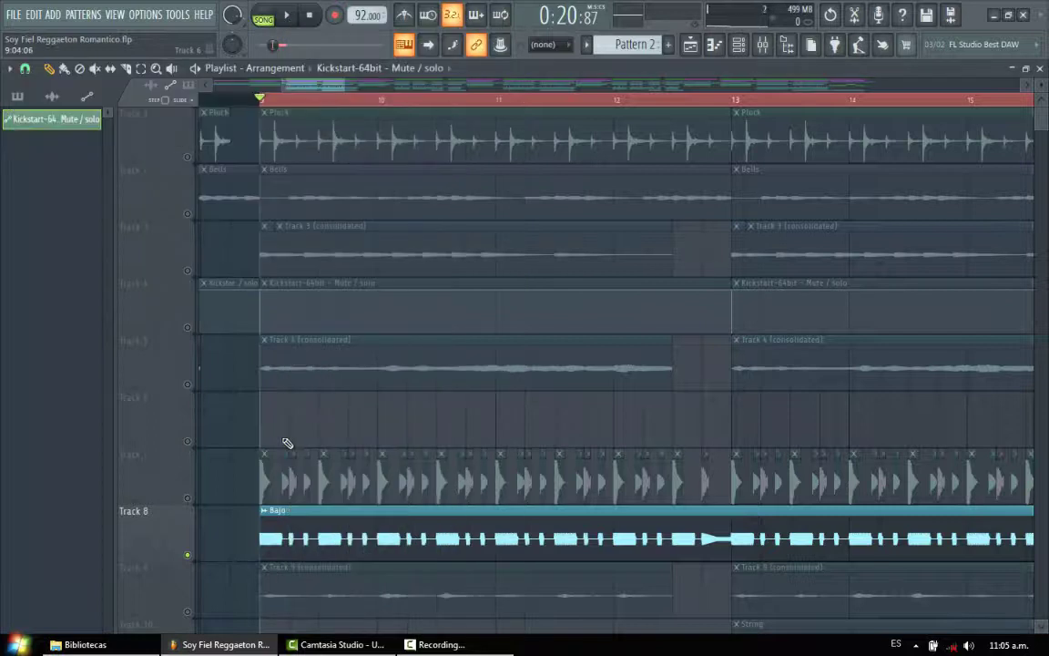
# Listen to the soloed Bajo on Track 8 from bar 9
pyautogui.press('space')
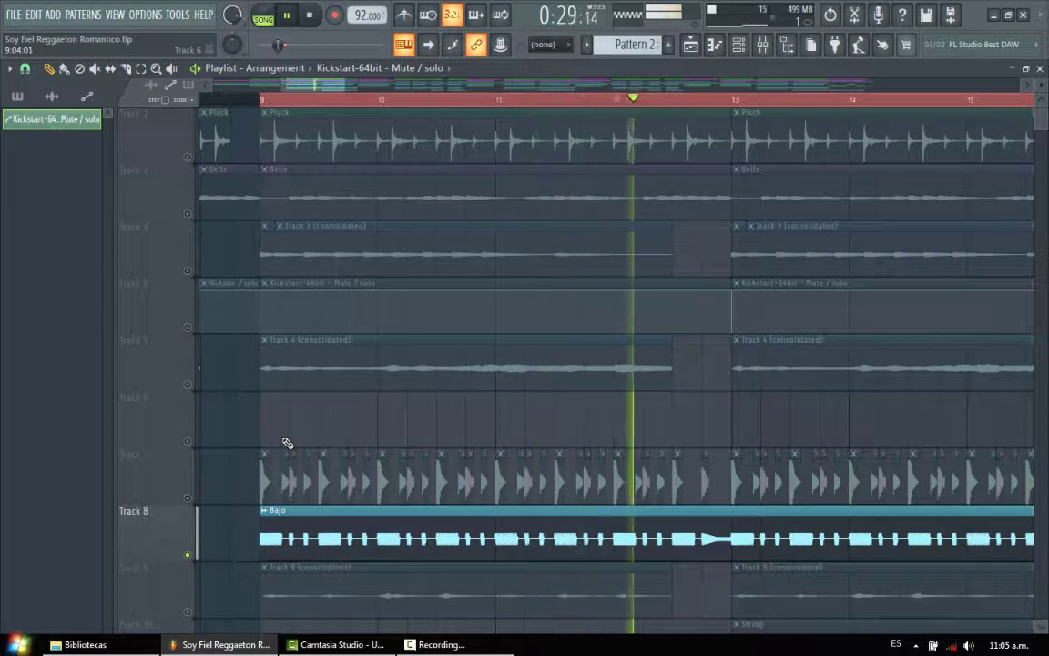
pyautogui.press('space')
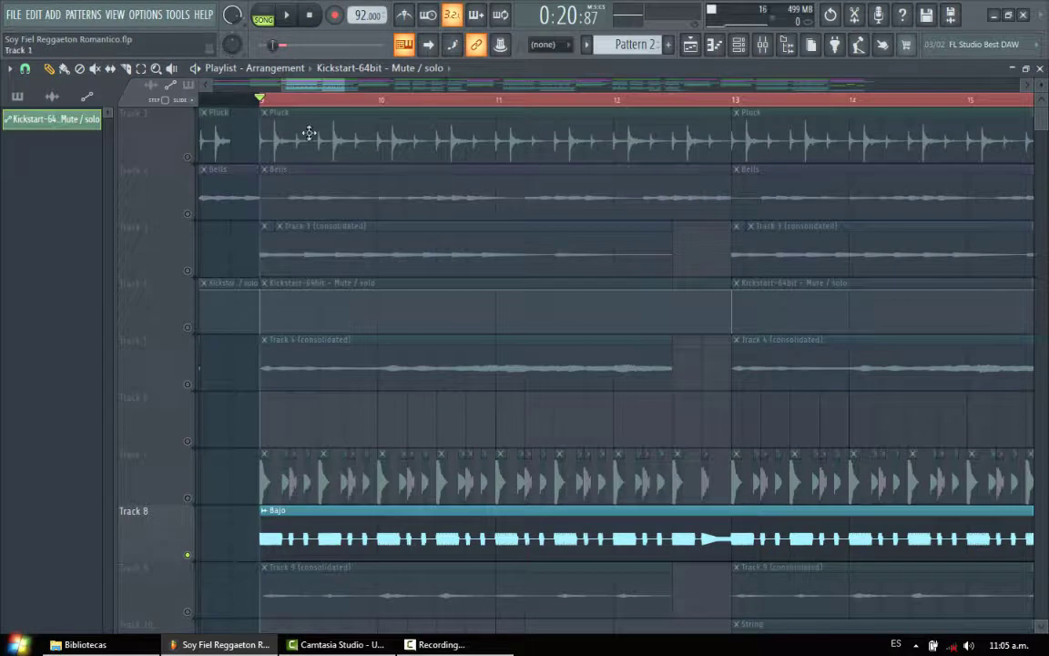
pyautogui.scroll(-2, 321, 210)
pyautogui.scroll(2, 236, 173)
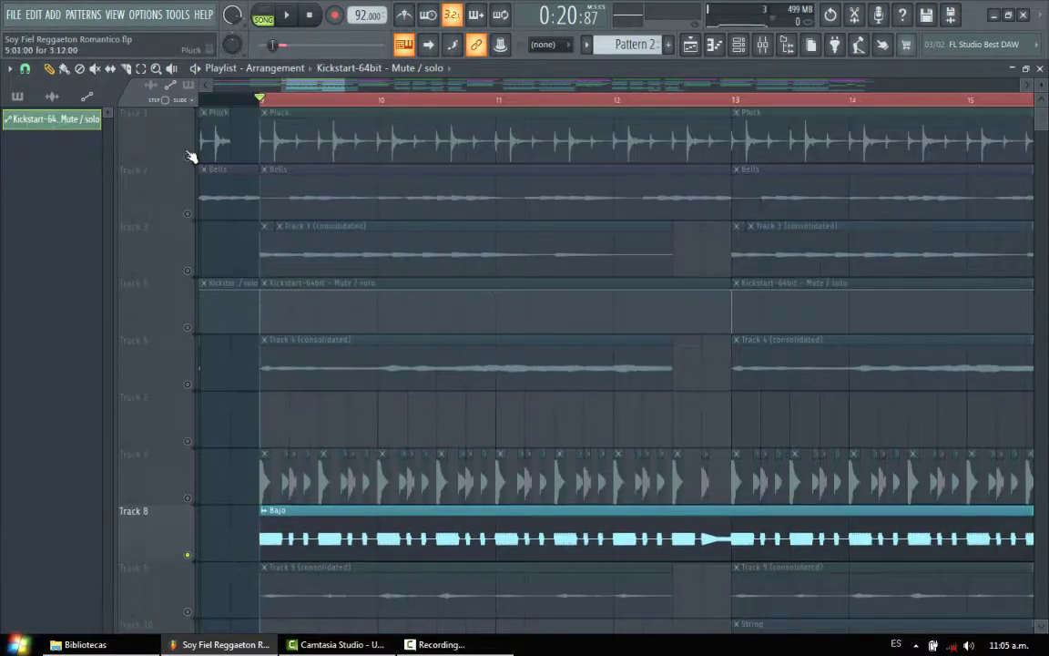
# Unmute all playlist tracks and listen to the full arrangement from bar 8 into the section starting at bar 9
pyautogui.rightClick(187, 156)
pyautogui.rightClick(187, 156)
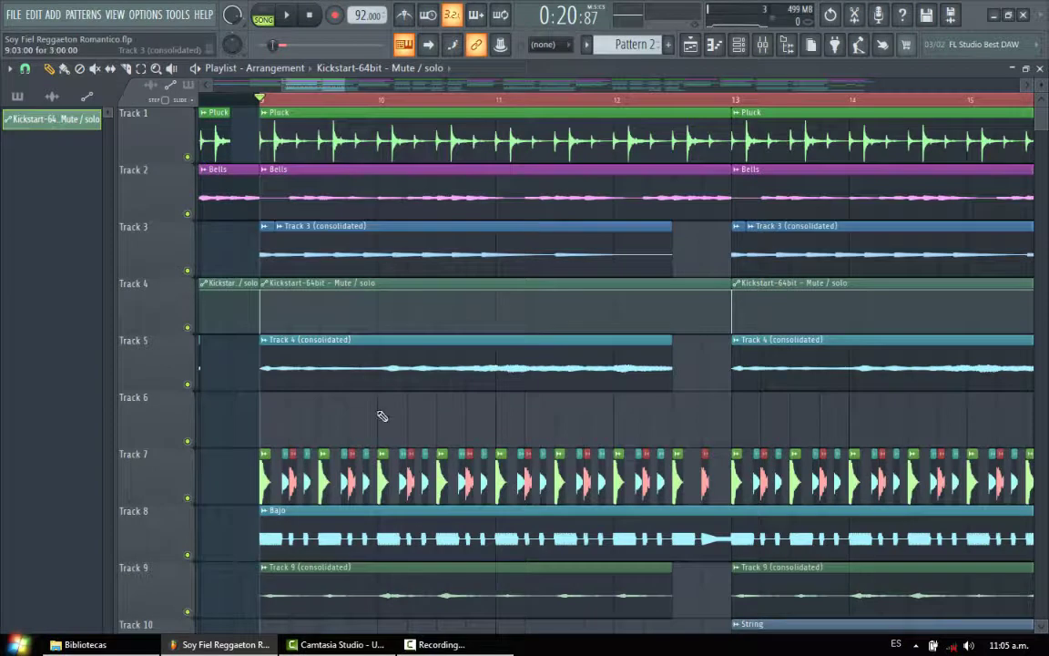
pyautogui.scroll(-2, 383, 355)
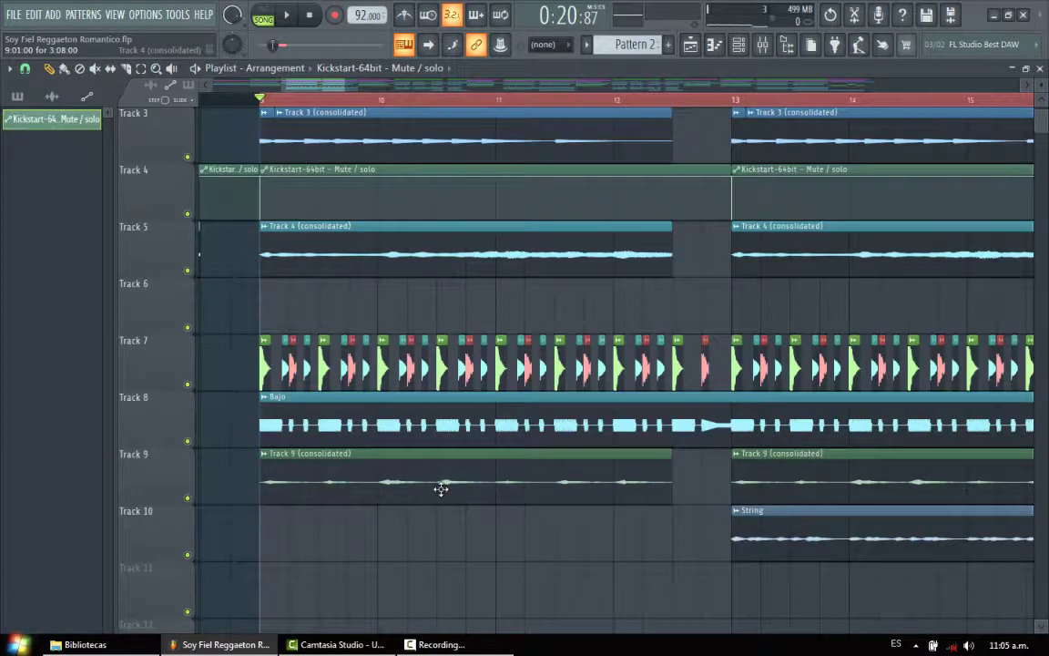
pyautogui.scroll(2, 396, 436)
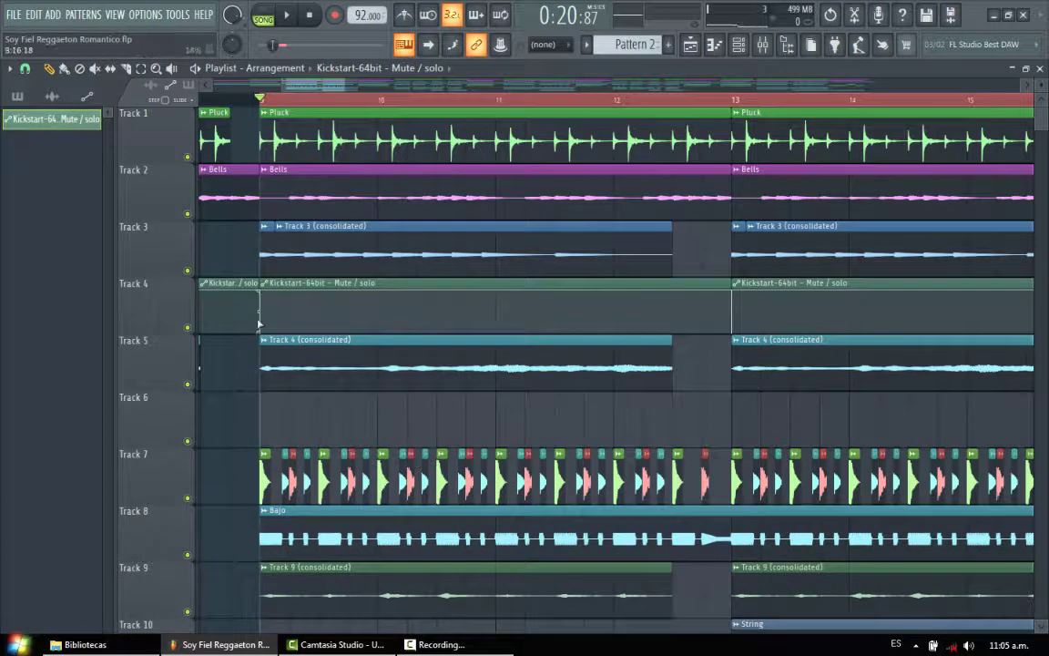
pyautogui.moveTo(284, 91); pyautogui.dragTo(332, 90)
pyautogui.click(370, 100)
pyautogui.press('space')
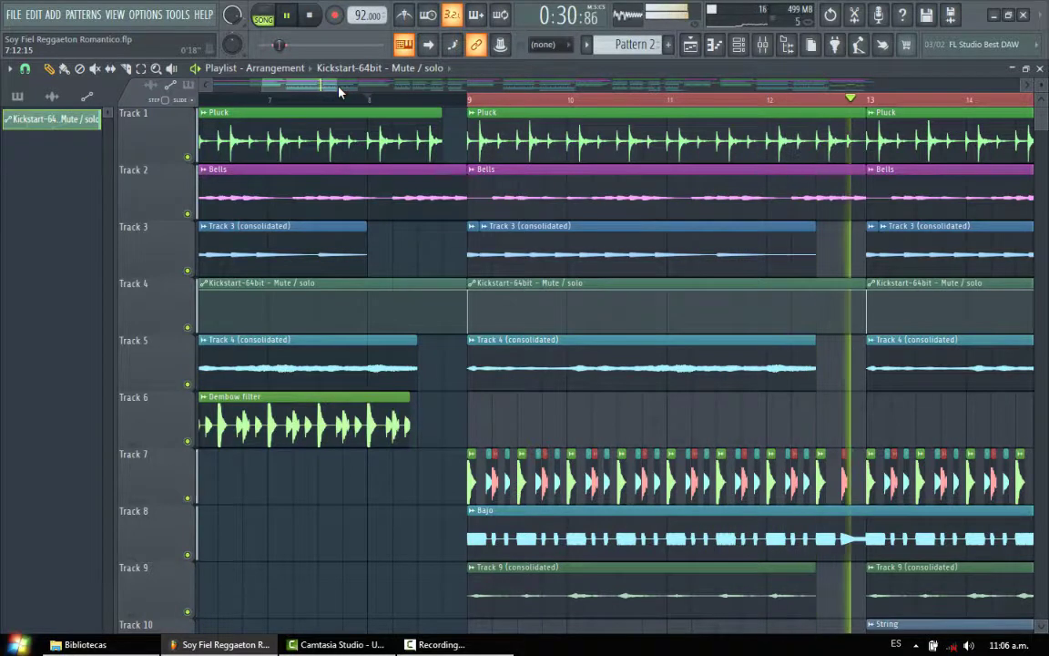
pyautogui.moveTo(339, 87); pyautogui.dragTo(425, 88)
pyautogui.press('space')
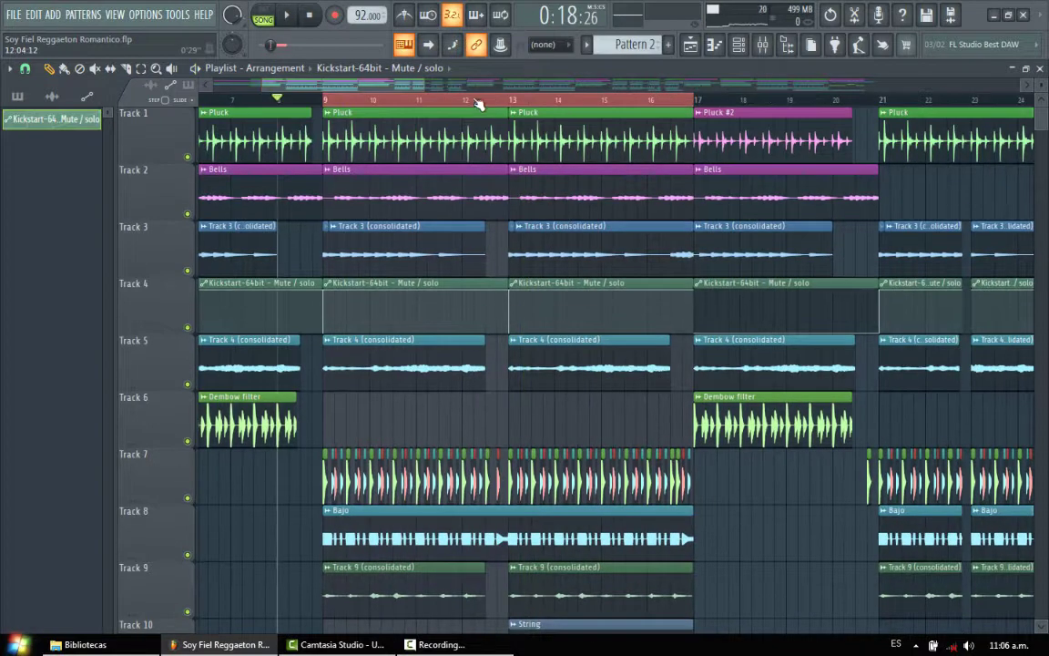
# Clear the time selection over bars 9 to 17 and move the playhead to bar 13, where the String clip starts
pyautogui.click(464, 99)
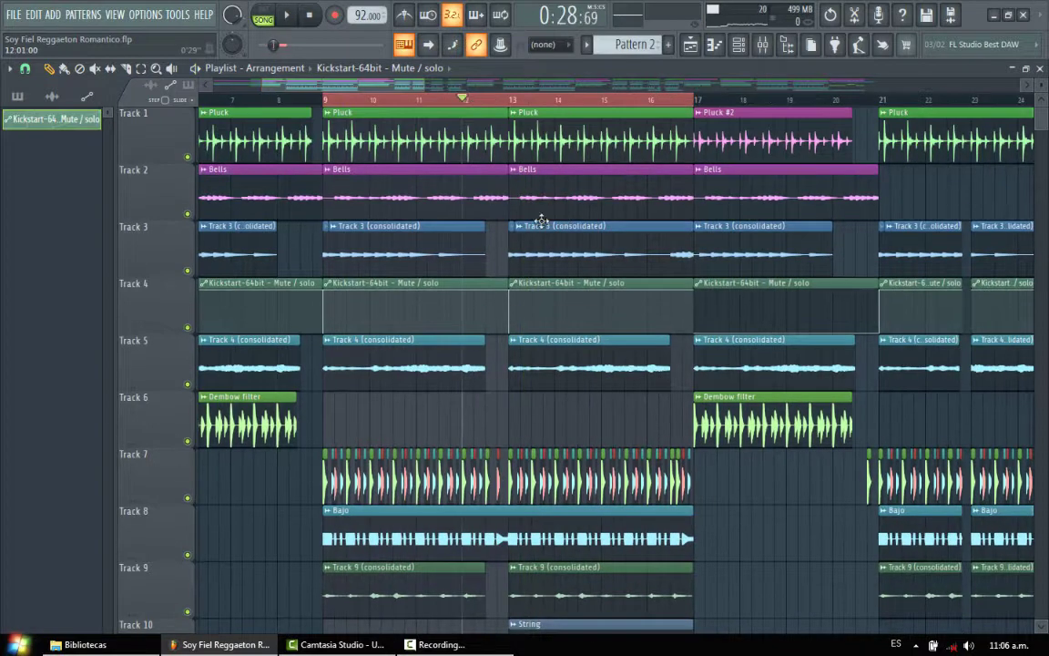
pyautogui.scroll(-5, 546, 264)
pyautogui.scroll(4, 546, 267)
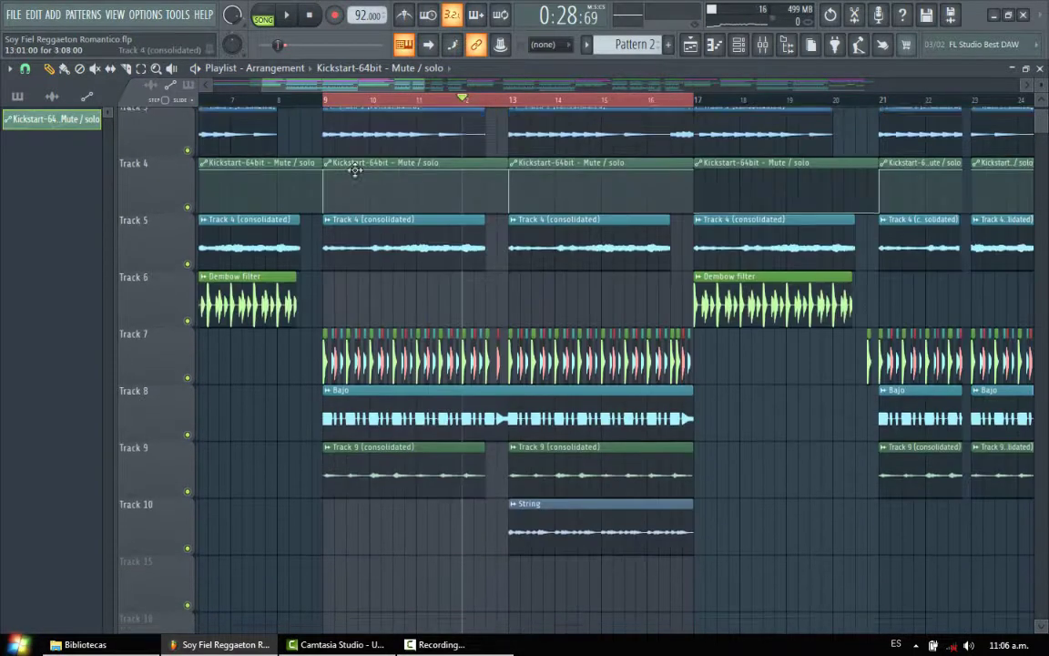
pyautogui.moveTo(239, 85); pyautogui.dragTo(309, 86)
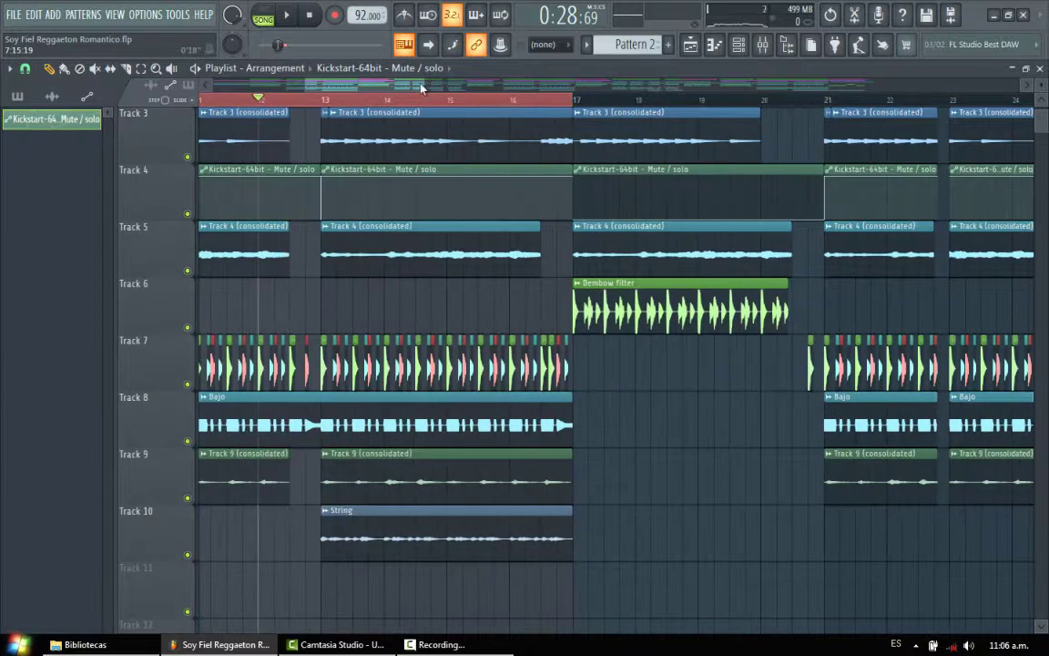
pyautogui.moveTo(419, 83); pyautogui.dragTo(398, 129)
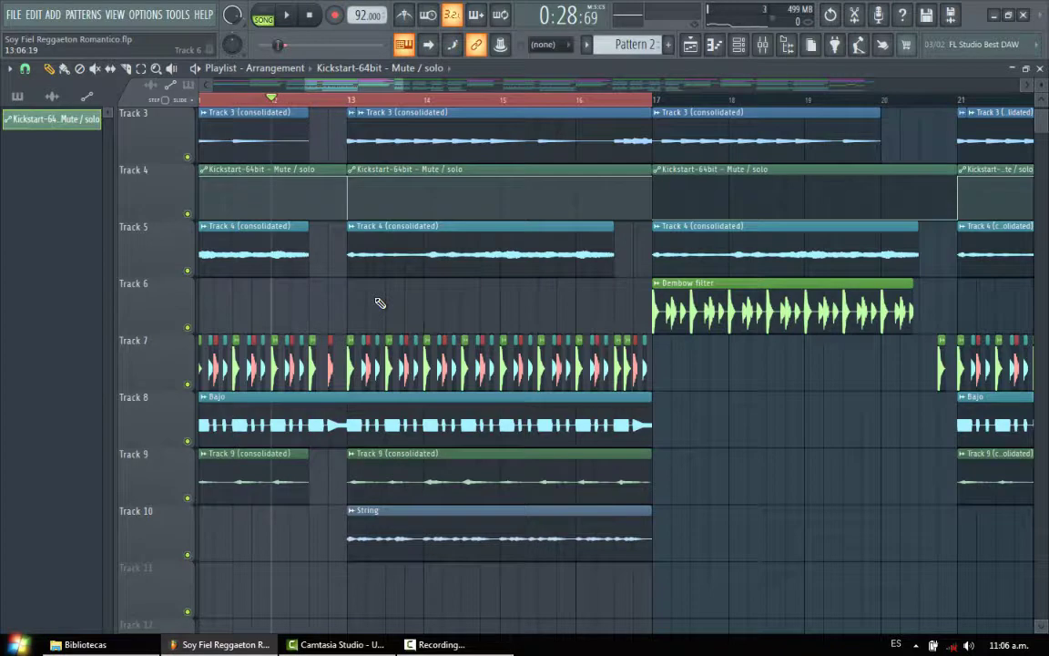
pyautogui.click(273, 100)
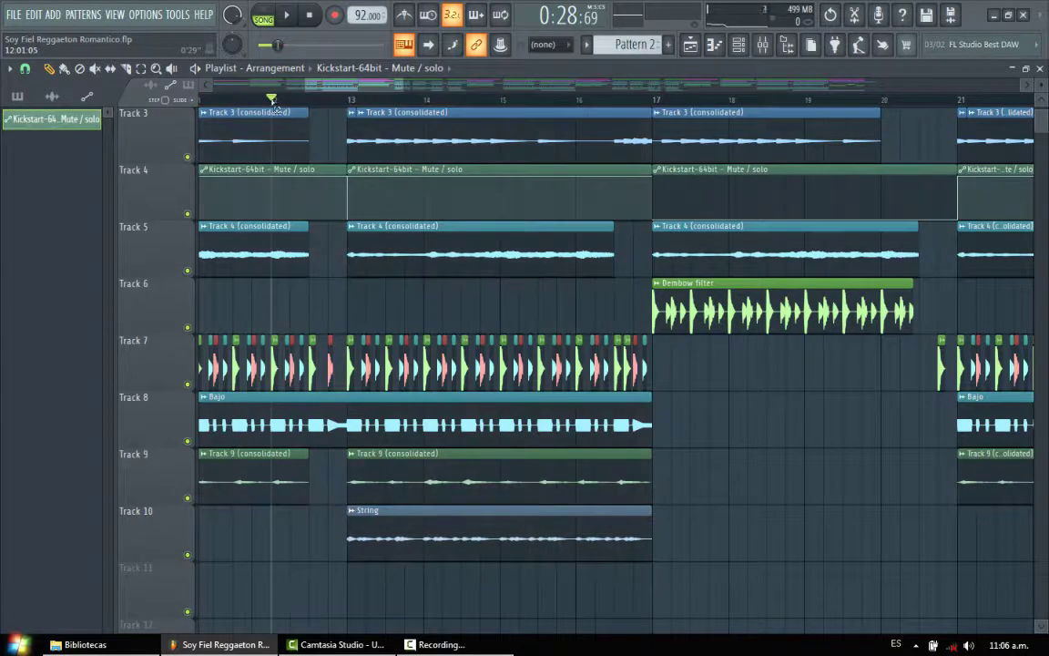
pyautogui.click(352, 102)
# Solo Track 10 and pick its String clip as the current playlist source
pyautogui.scroll(-1, 406, 483)
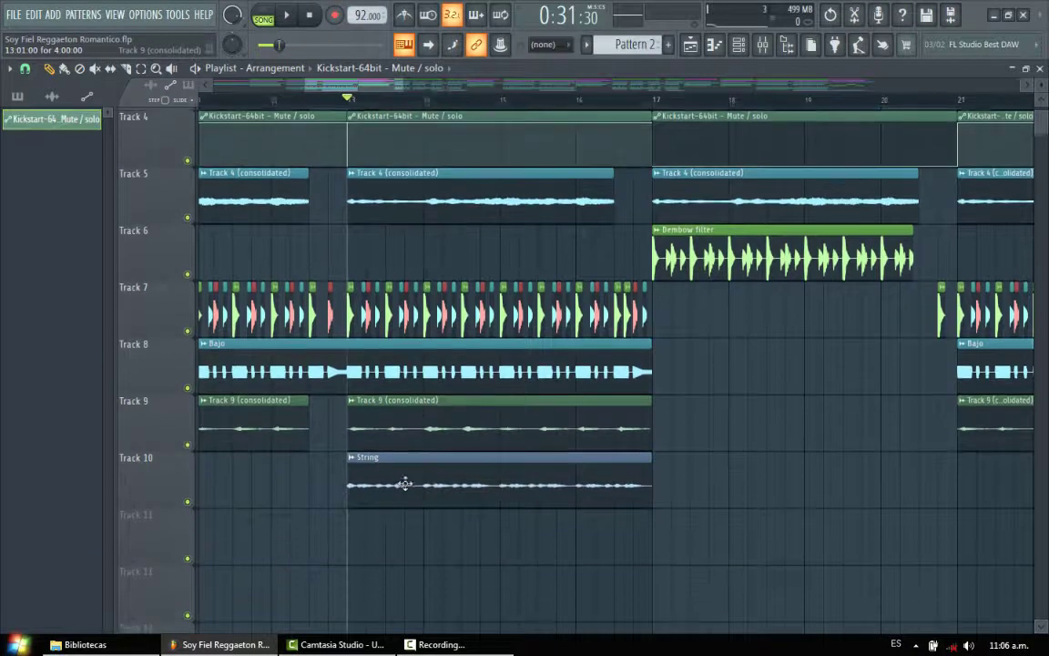
pyautogui.rightClick(188, 499)
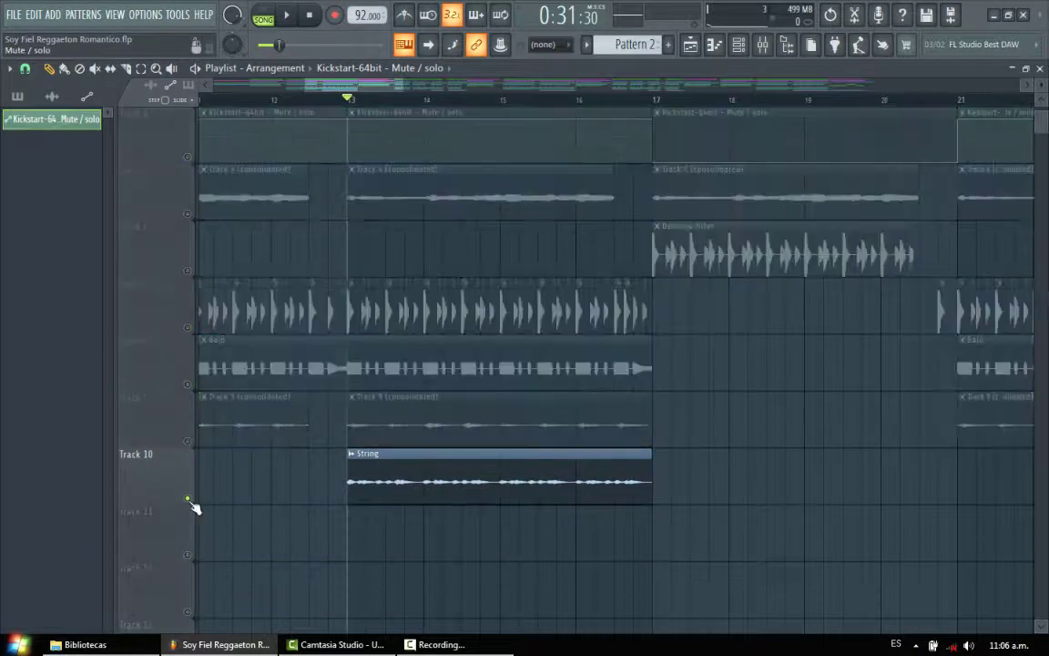
pyautogui.click(520, 462)
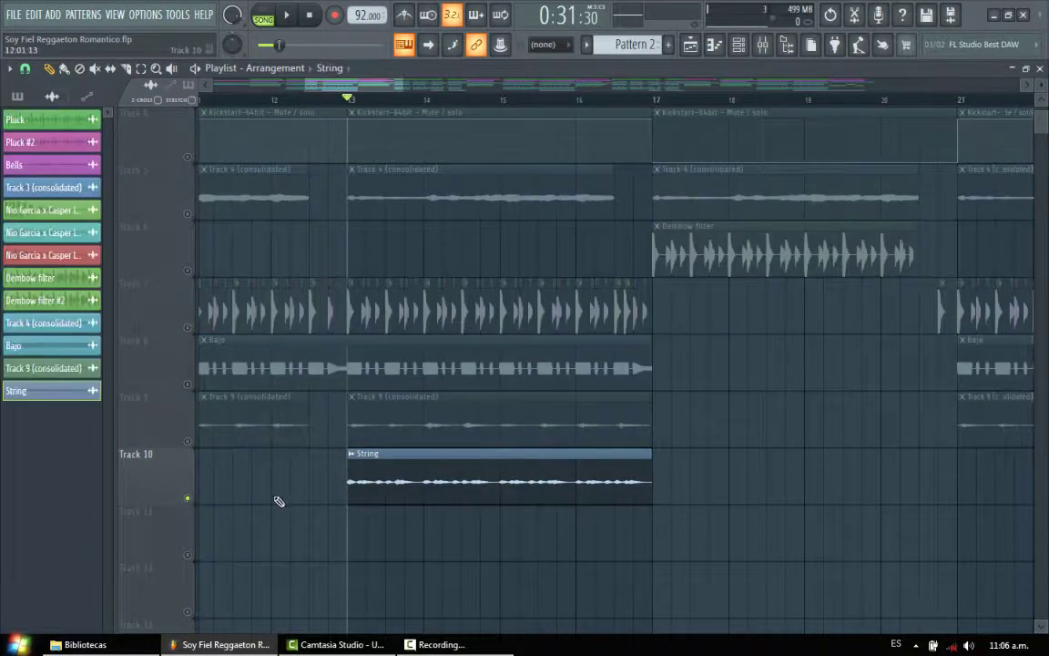
# Examine the channel rack's list of insertable instruments, including Xpand!2, and close it without adding one
pyautogui.click(739, 46)
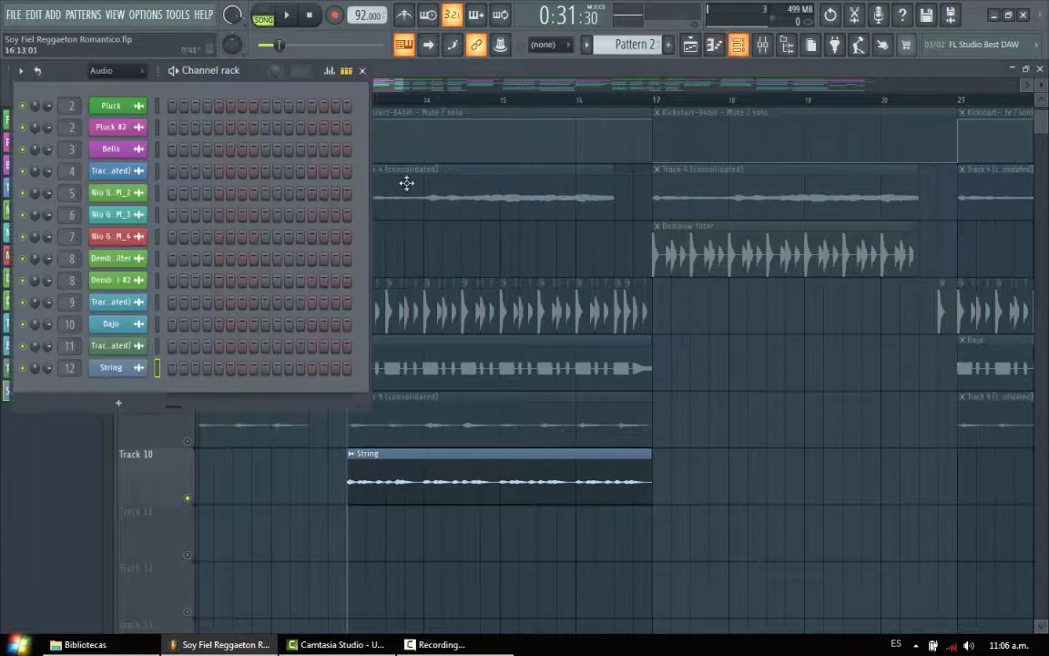
pyautogui.rightClick(136, 100)
pyautogui.moveTo(178, 217)
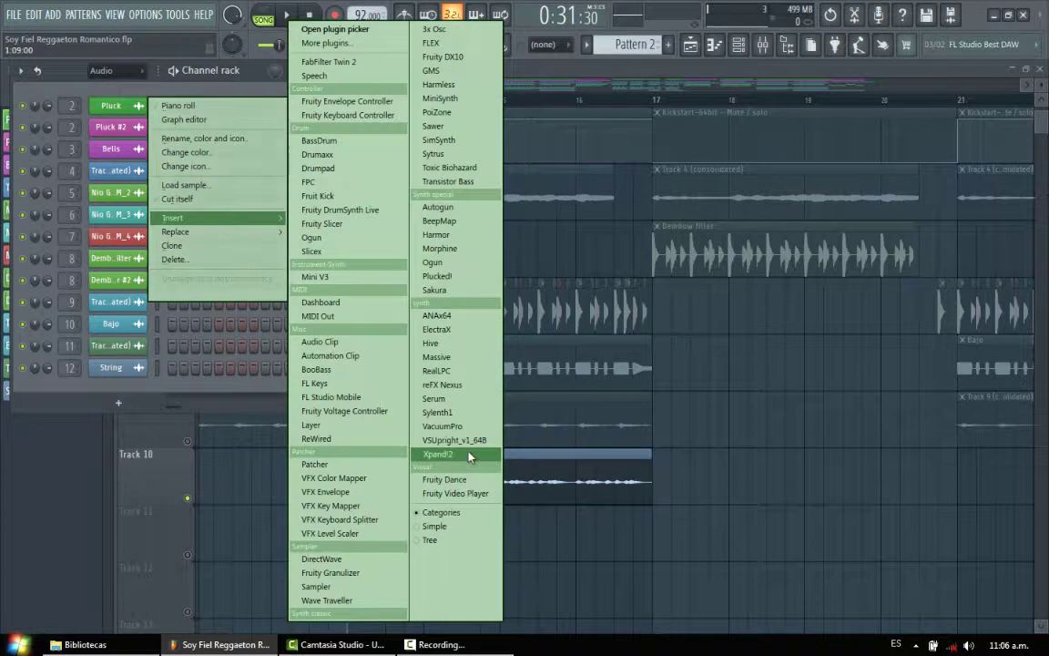
pyautogui.click(579, 94)
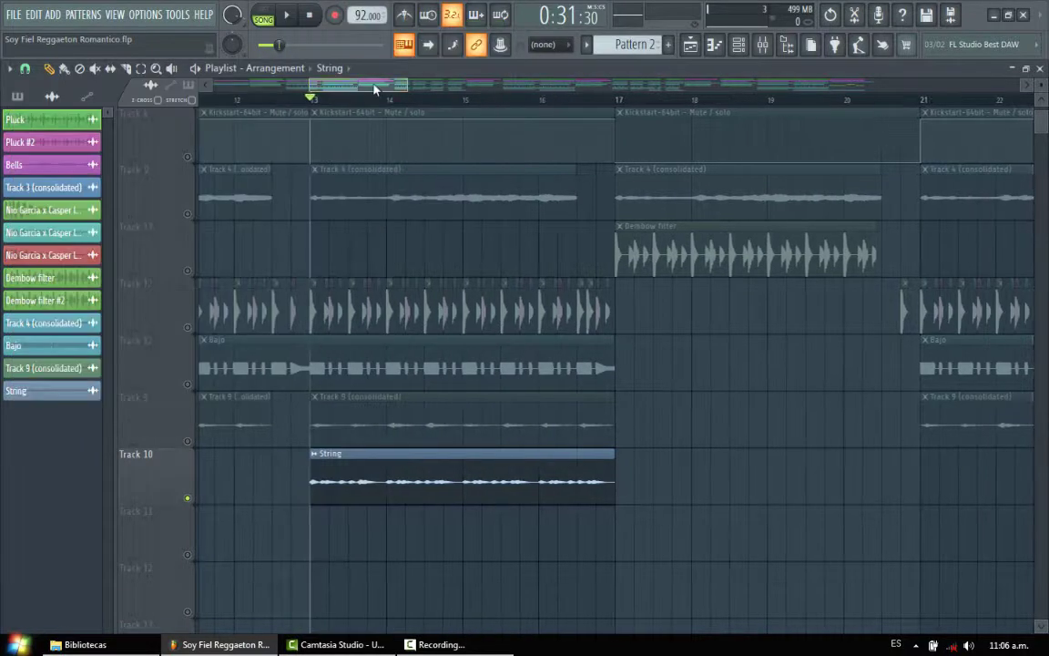
# Listen to the soloed String clip on Track 10 from bar 13, stopping playback after about two bars
pyautogui.press('space')
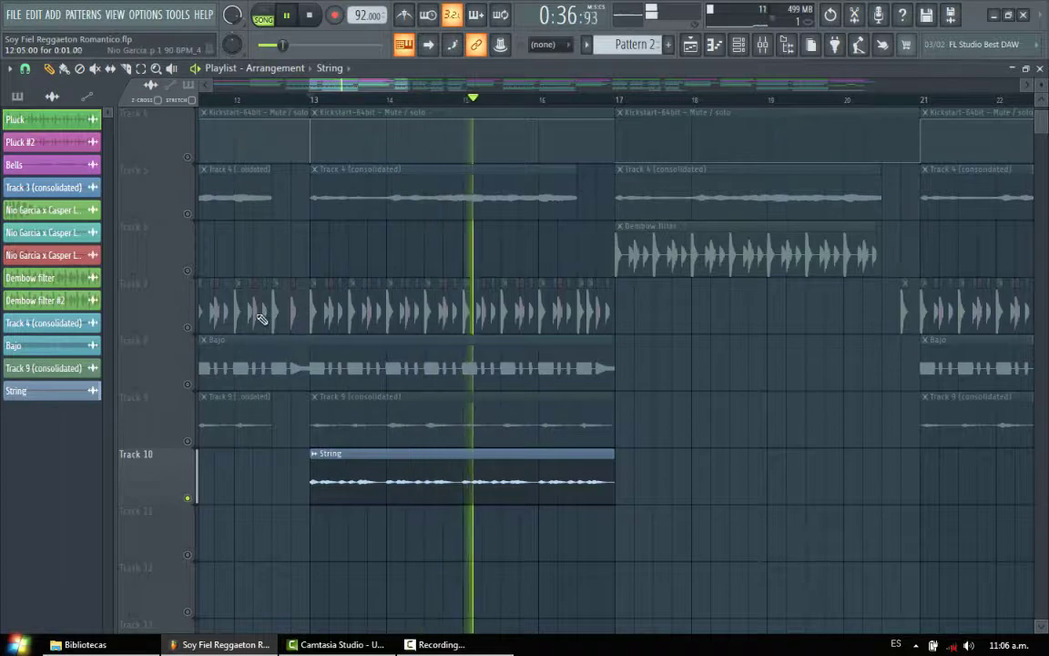
pyautogui.scroll(3, 259, 319)
pyautogui.press('space')
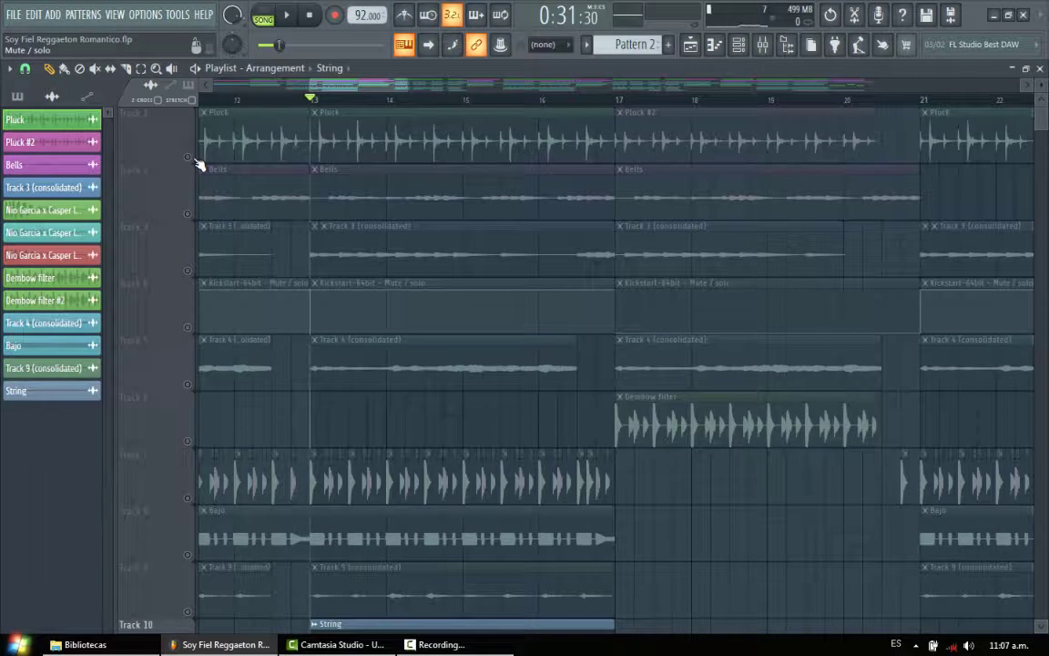
# Unmute Track 1 and listen to its Pluck clip together with the String clip from bar 13
pyautogui.click(189, 156)
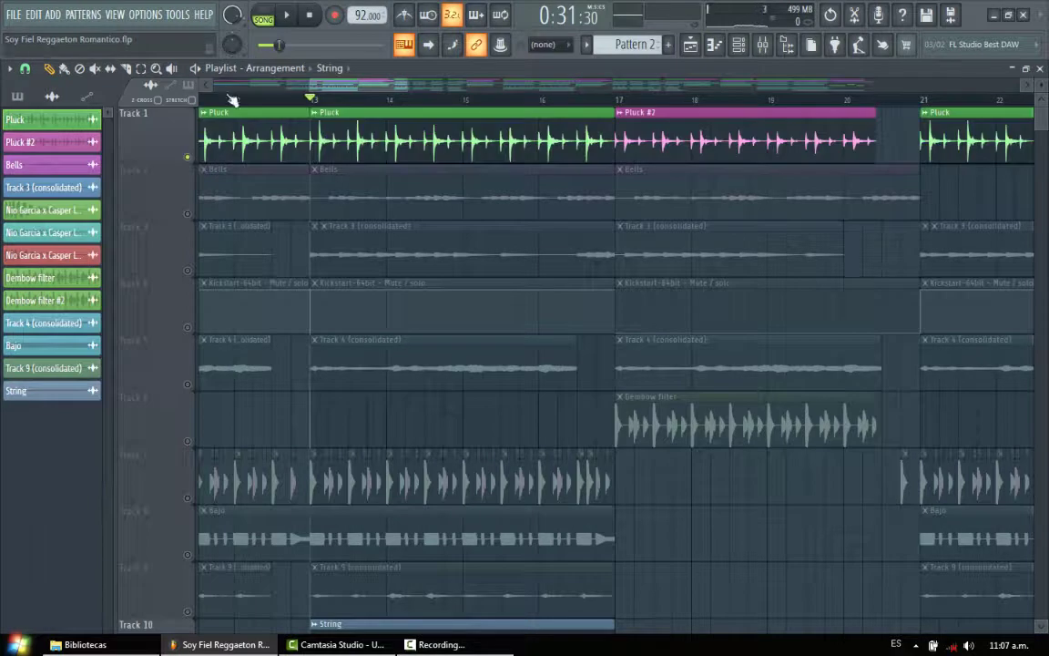
pyautogui.press('space')
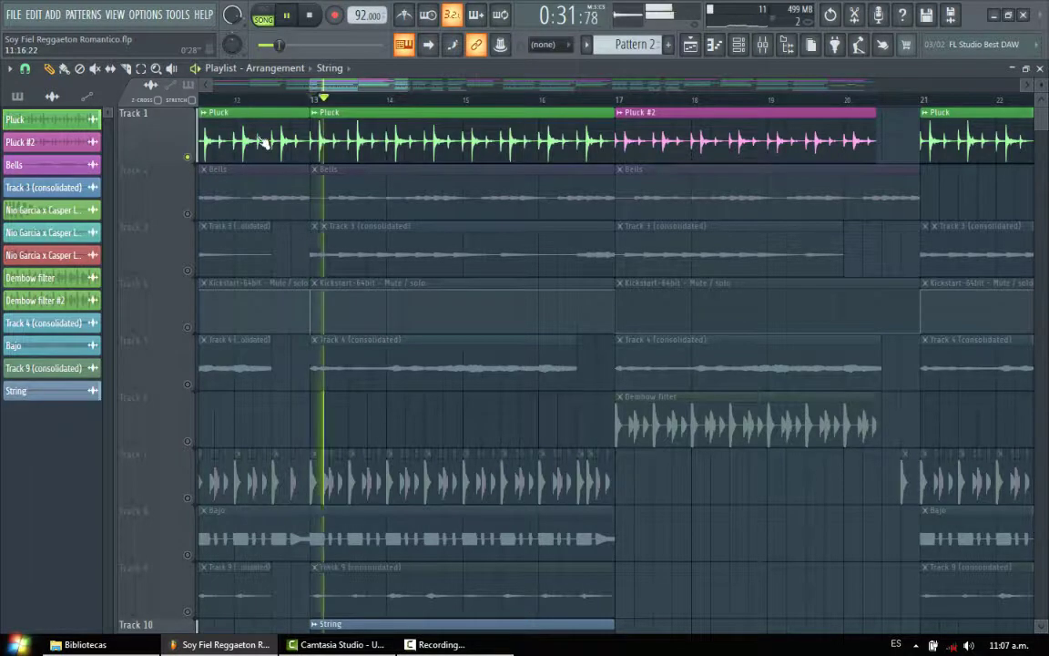
pyautogui.scroll(-4, 417, 241)
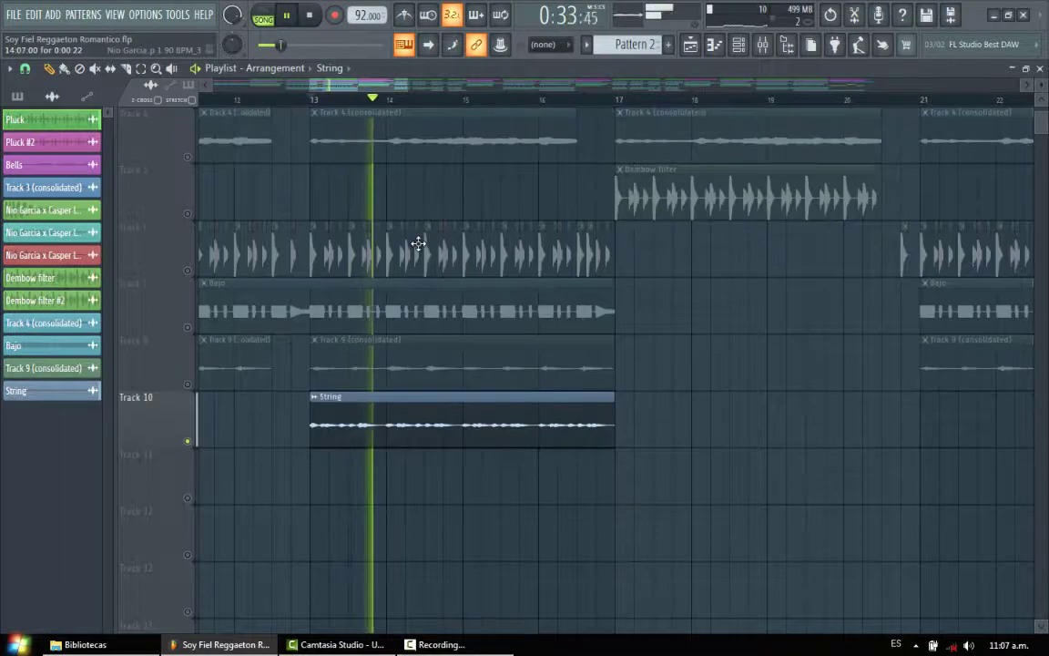
pyautogui.scroll(4, 407, 243)
pyautogui.press('space')
# Unmute all playlist tracks and place the playhead at bar 5, where the first Dembow filter clip starts
pyautogui.rightClick(188, 157)
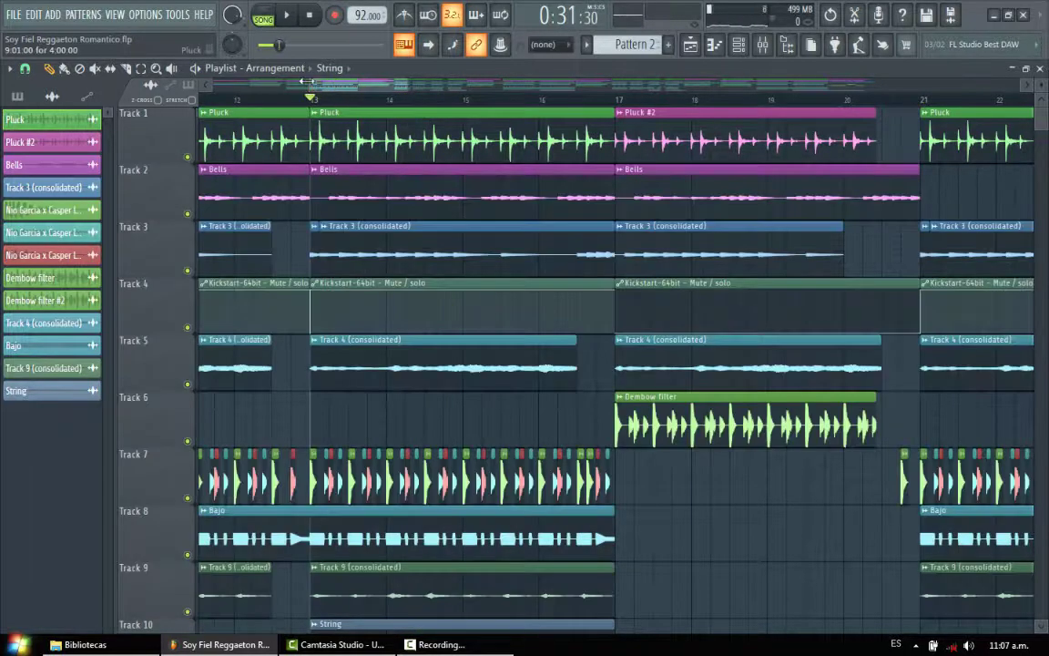
pyautogui.moveTo(273, 85); pyautogui.dragTo(242, 87)
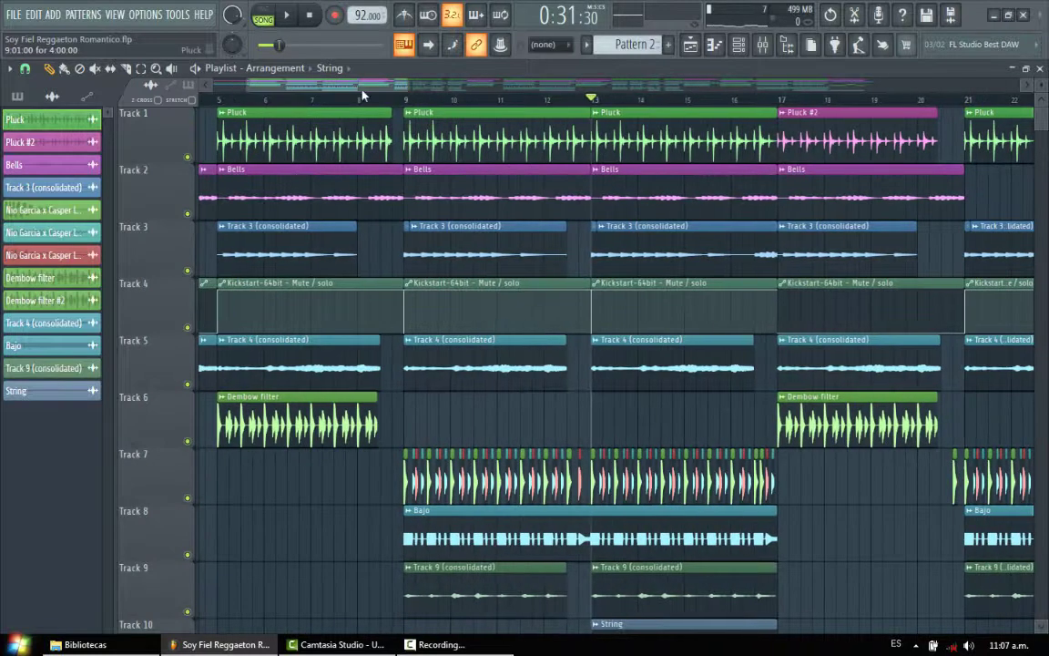
pyautogui.click(405, 98)
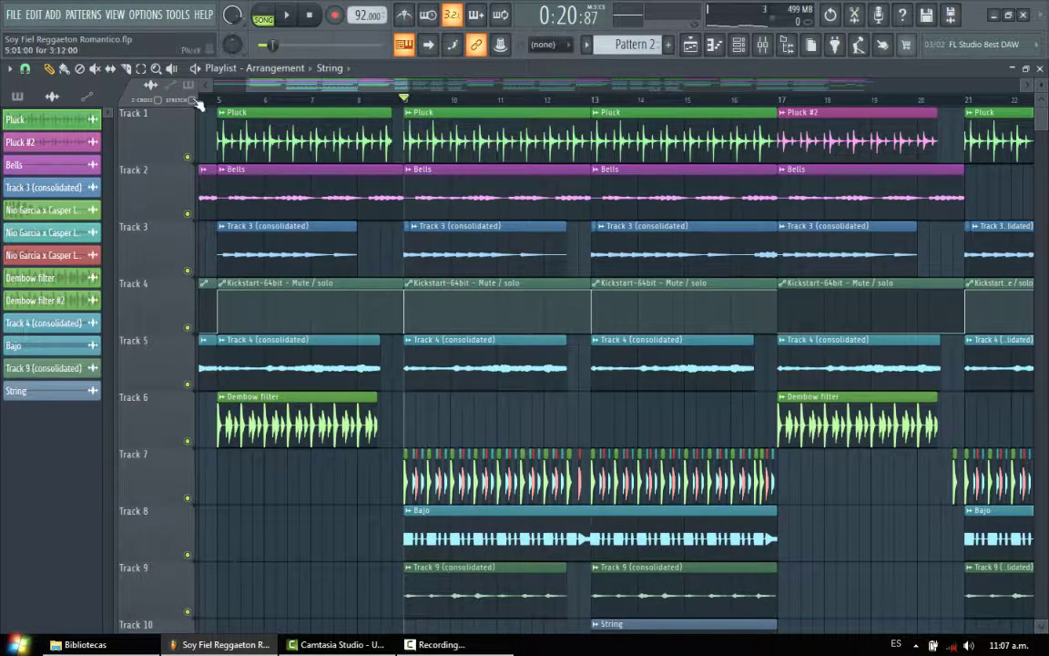
pyautogui.hscroll(-2, 310, 92)
pyautogui.click(321, 98)
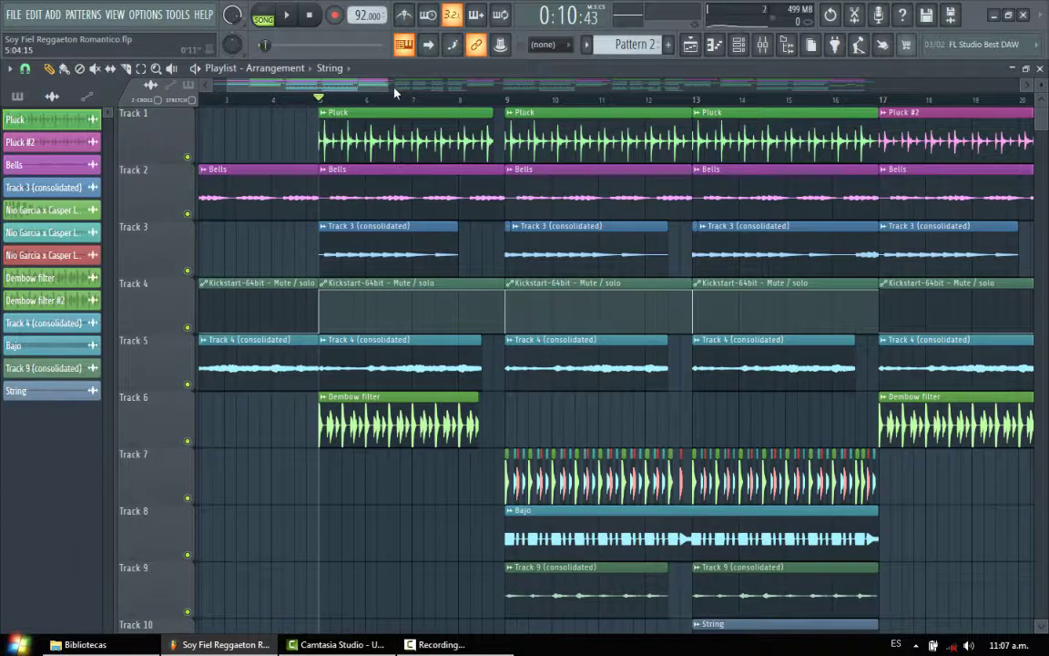
pyautogui.moveTo(389, 85); pyautogui.dragTo(363, 86)
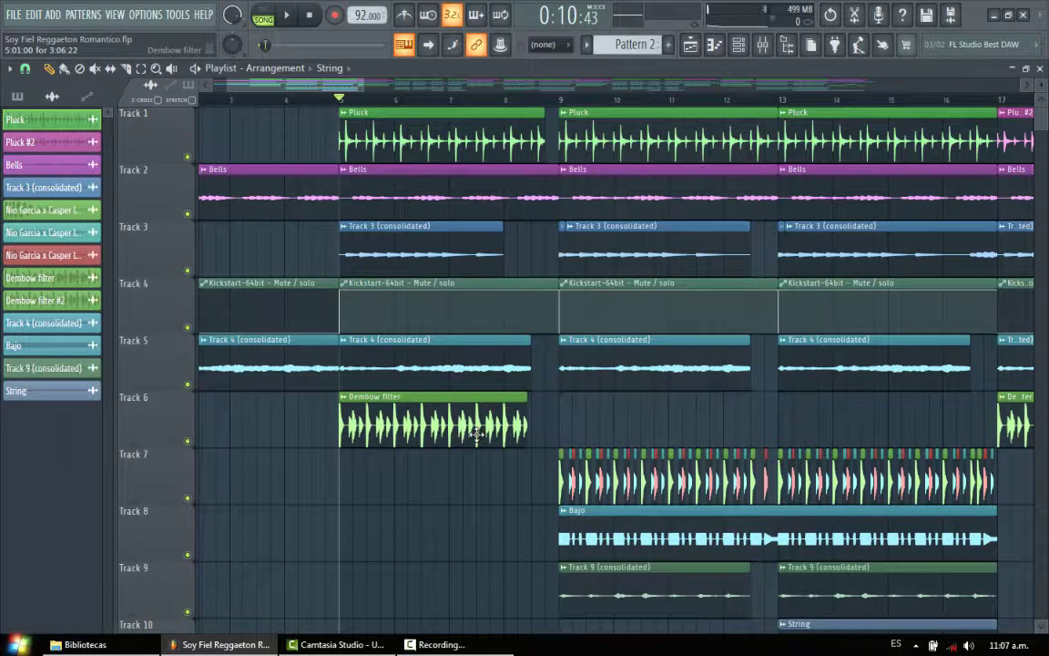
# Solo Track 6 to listen to its Dembow filter clip from bar 5, and restore all tracks
pyautogui.rightClick(187, 441)
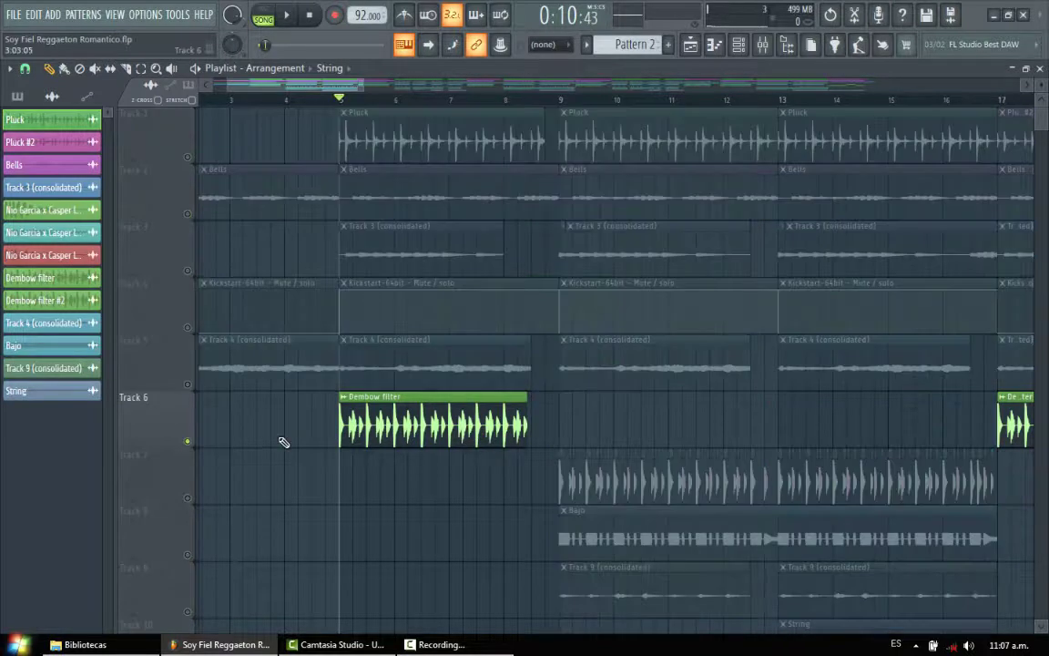
pyautogui.press('space')
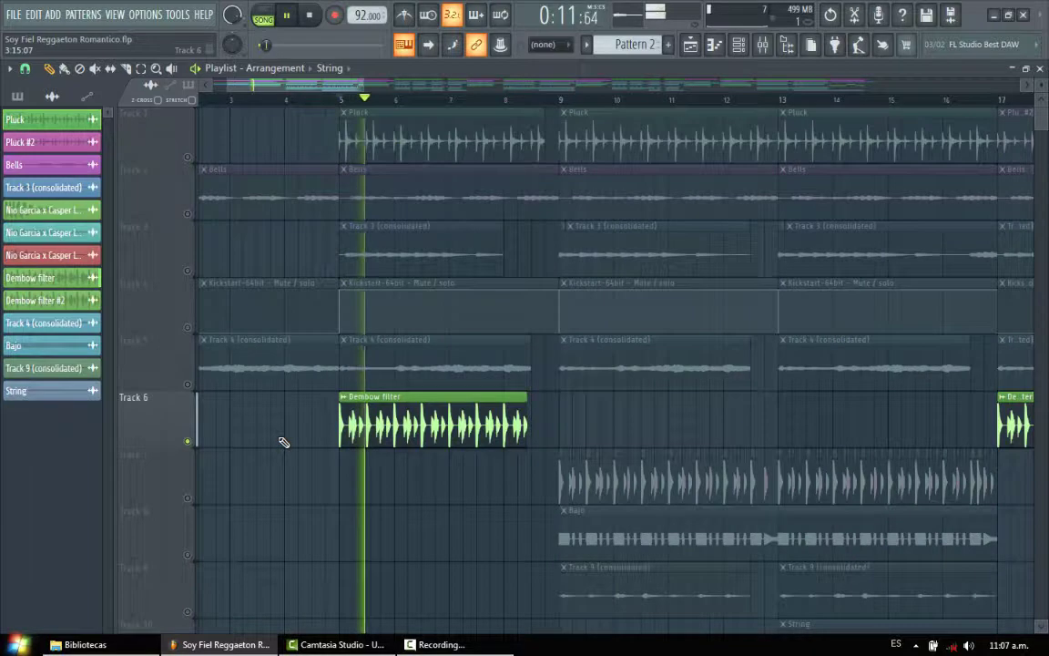
pyautogui.press('space')
pyautogui.rightClick(187, 443)
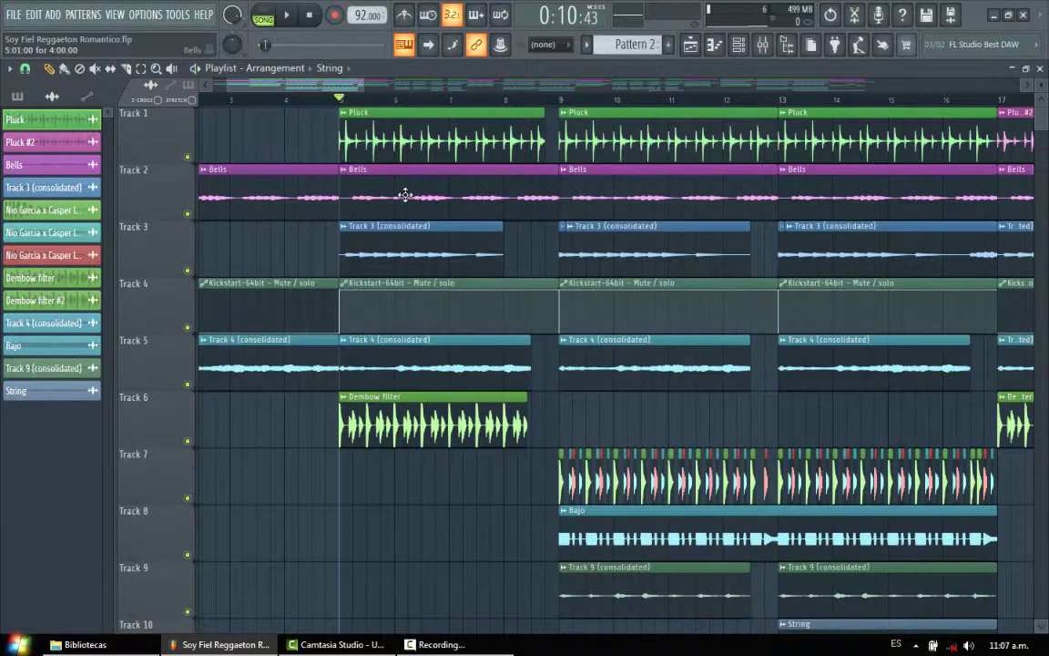
# Listen to the full arrangement from bar 5 through the section ending near bar 17
pyautogui.scroll(-3, 729, 318)
pyautogui.scroll(3, 729, 319)
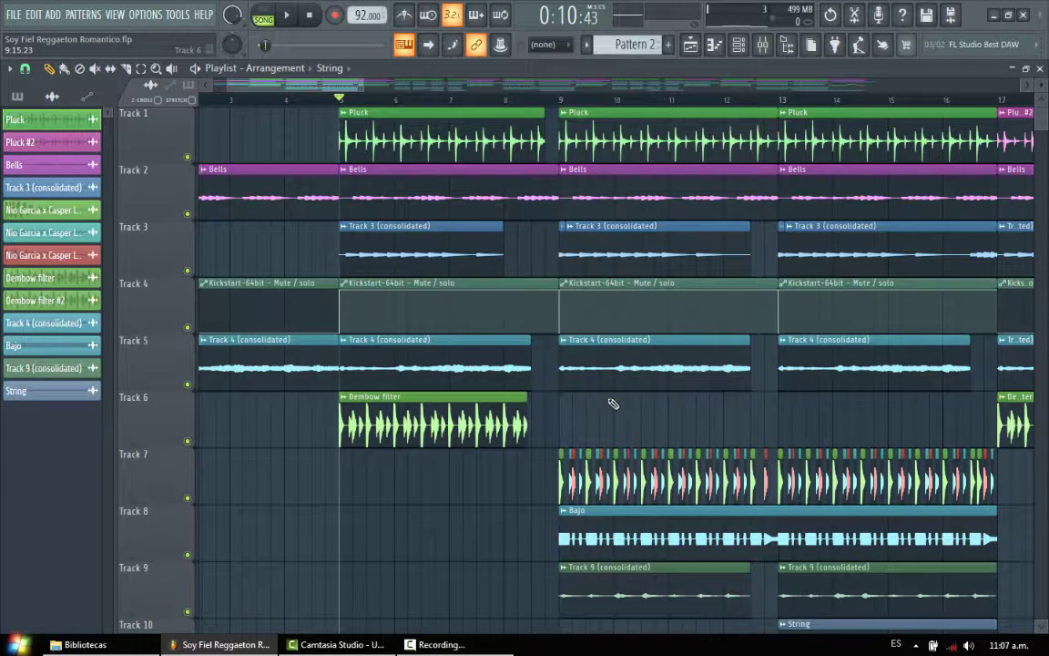
pyautogui.press('space')
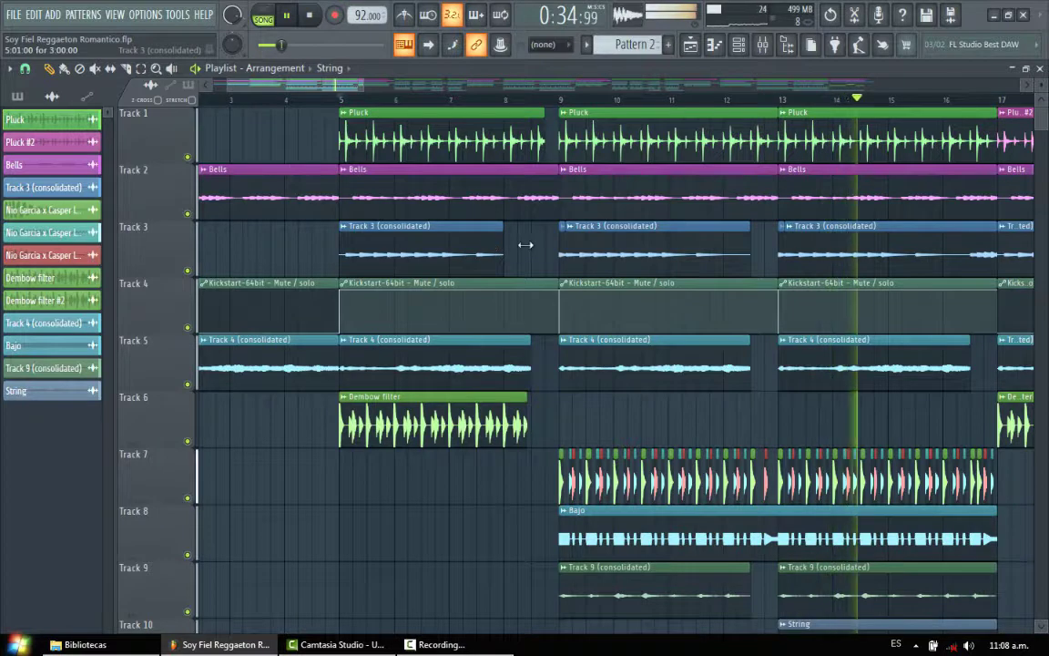
pyautogui.scroll(-1, 523, 244)
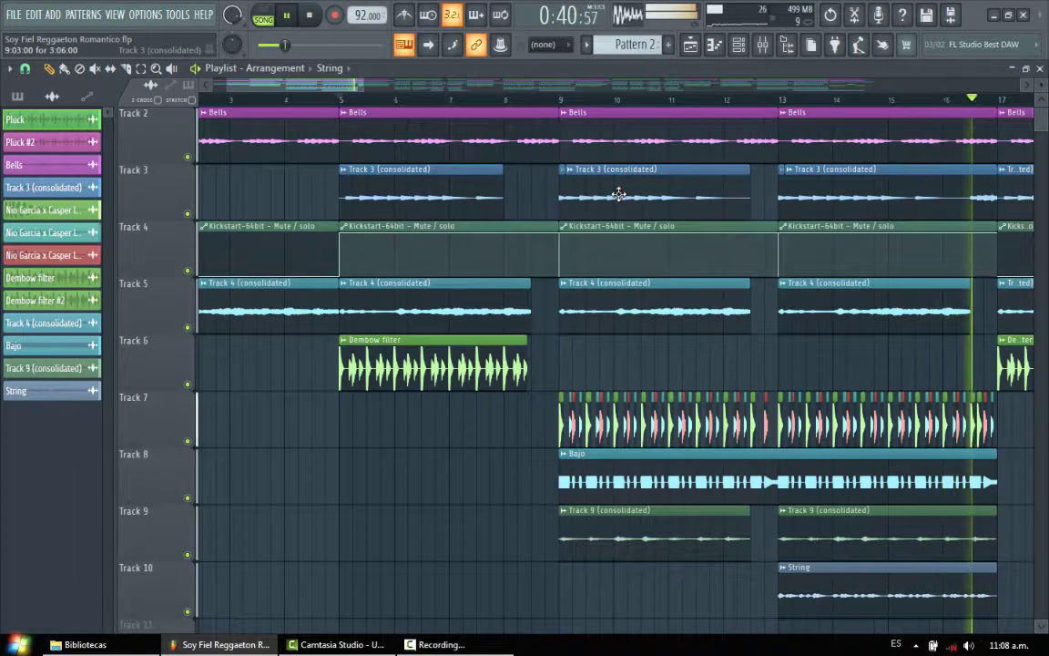
pyautogui.press('space')
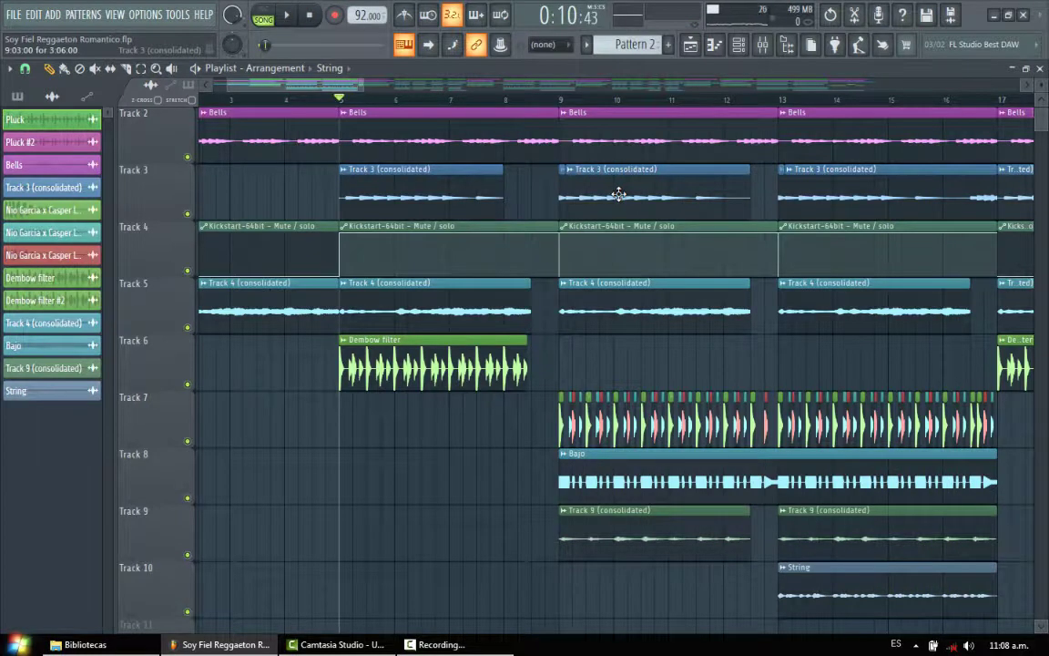
# Reduce the playlist track height and zoom out to show Tracks 1 to 10 together up to bar 33
pyautogui.scroll(1, 566, 163)
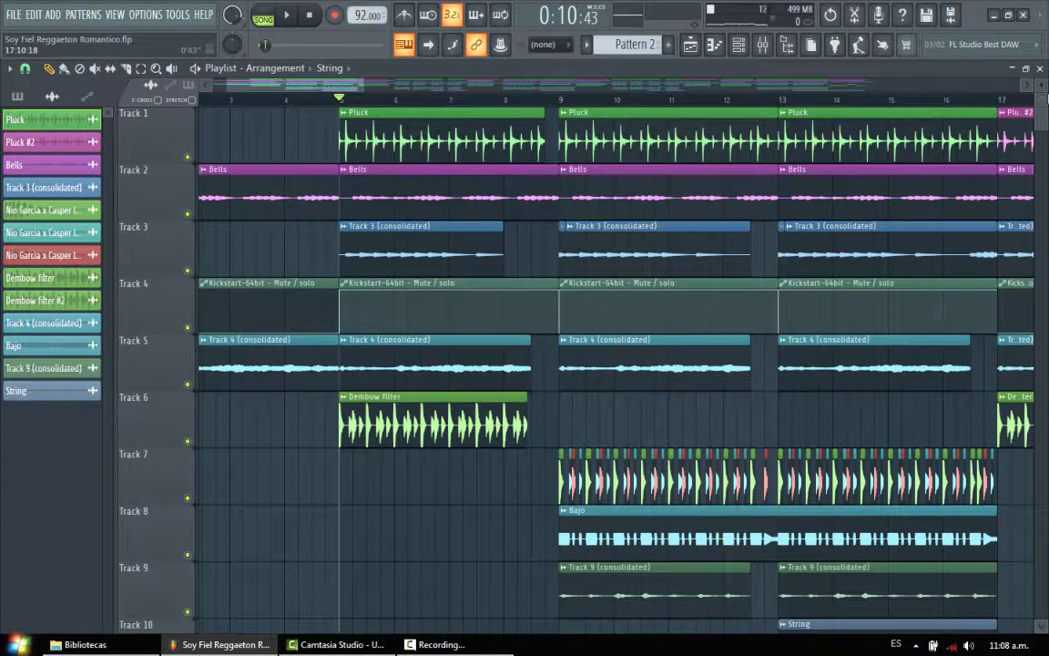
pyautogui.moveTo(1040, 88); pyautogui.dragTo(38, 93)
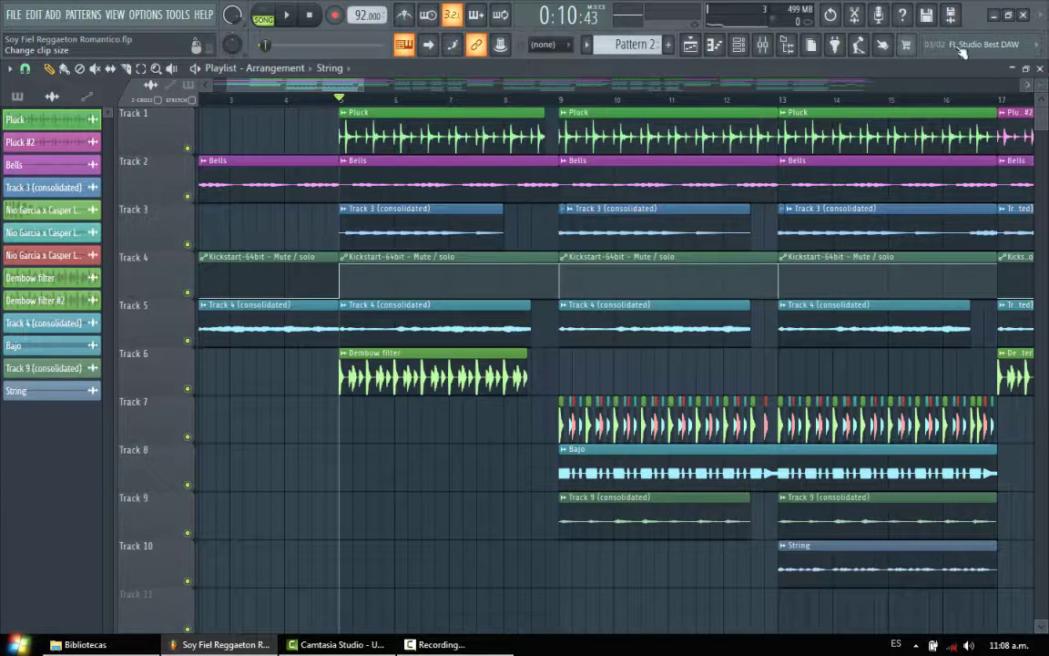
pyautogui.moveTo(364, 84); pyautogui.dragTo(510, 86)
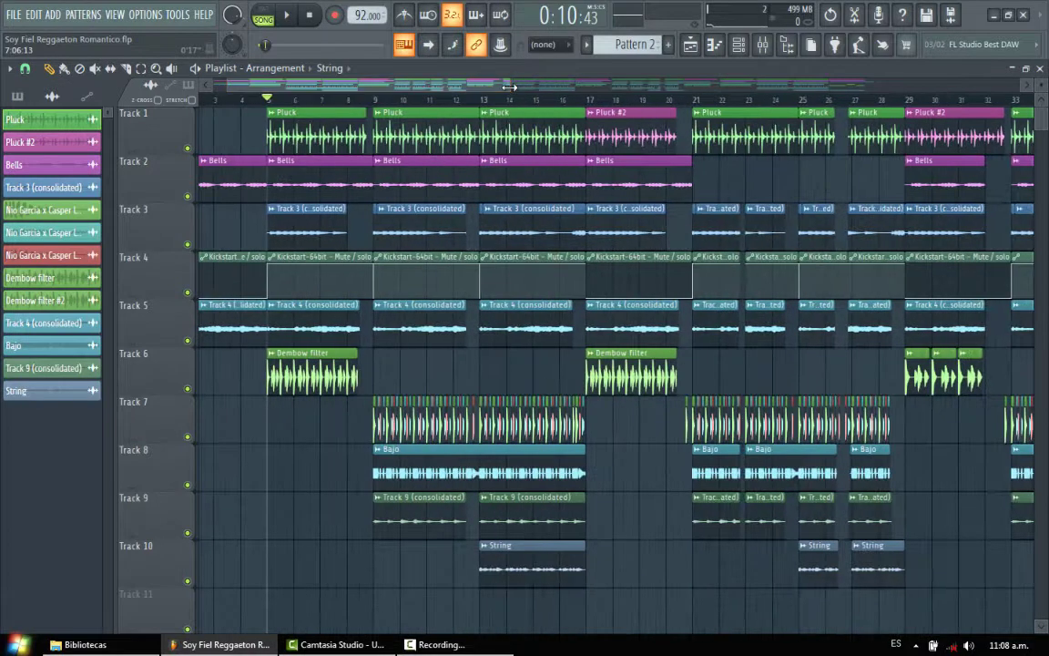